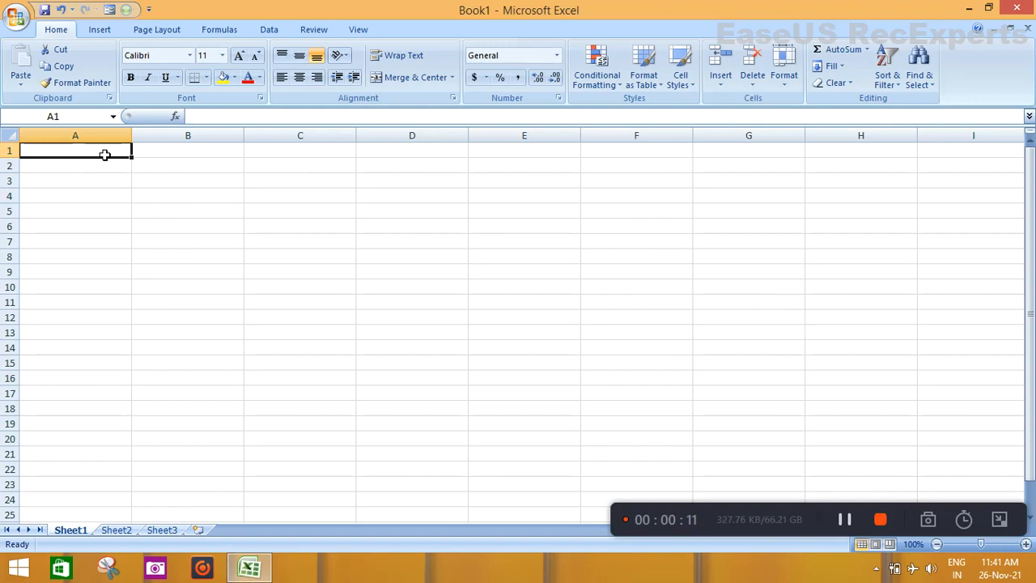
{"action": "type", "text": "name\\\\"}
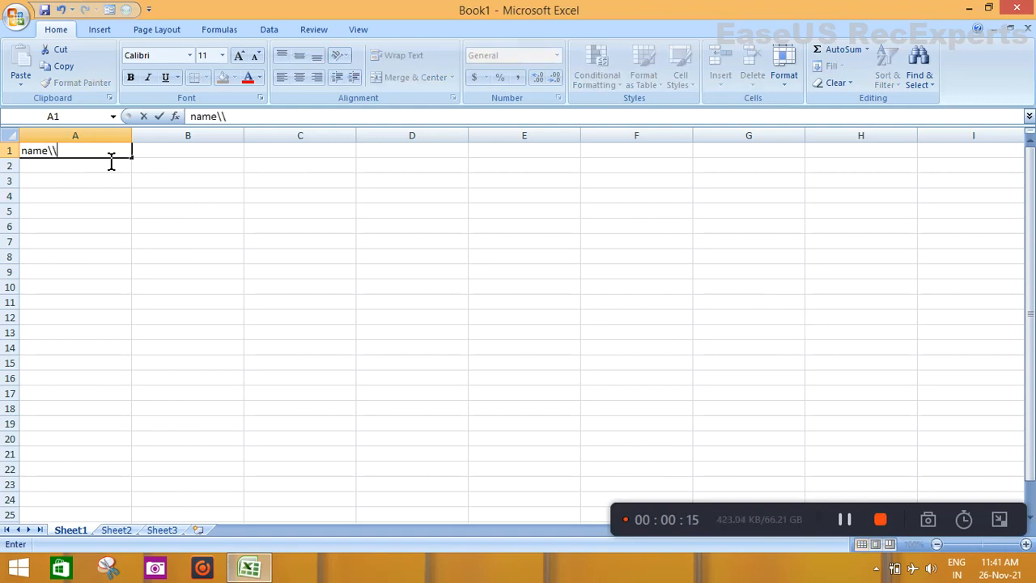
{"action": "key", "text": "BackSpace"}
{"action": "key", "text": "BackSpace"}
{"action": "key", "text": "BackSpace"}
{"action": "key", "text": "BackSpace"}
Enter the column headers NAME in cell A1 and DEPARTMENT in cell B1
{"action": "type", "text": "NA"}
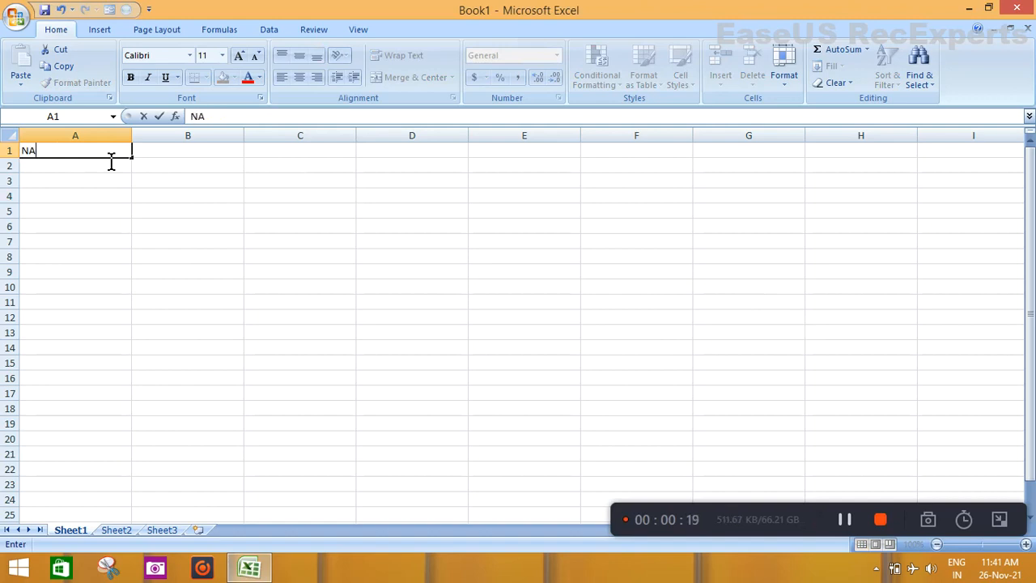
{"action": "type", "text": "ME"}
{"action": "key", "text": "Tab"}
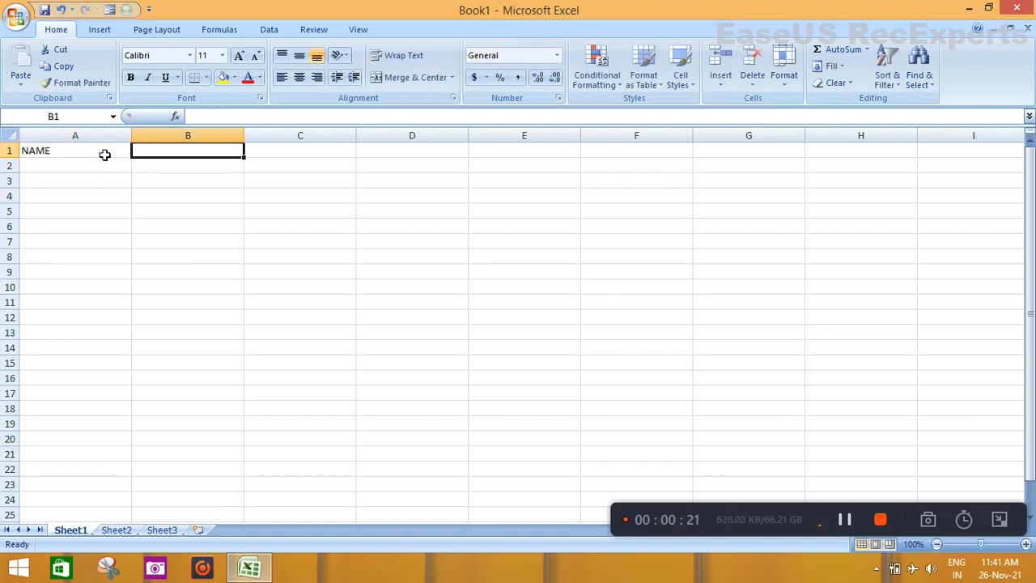
{"action": "type", "text": "DEPART"}
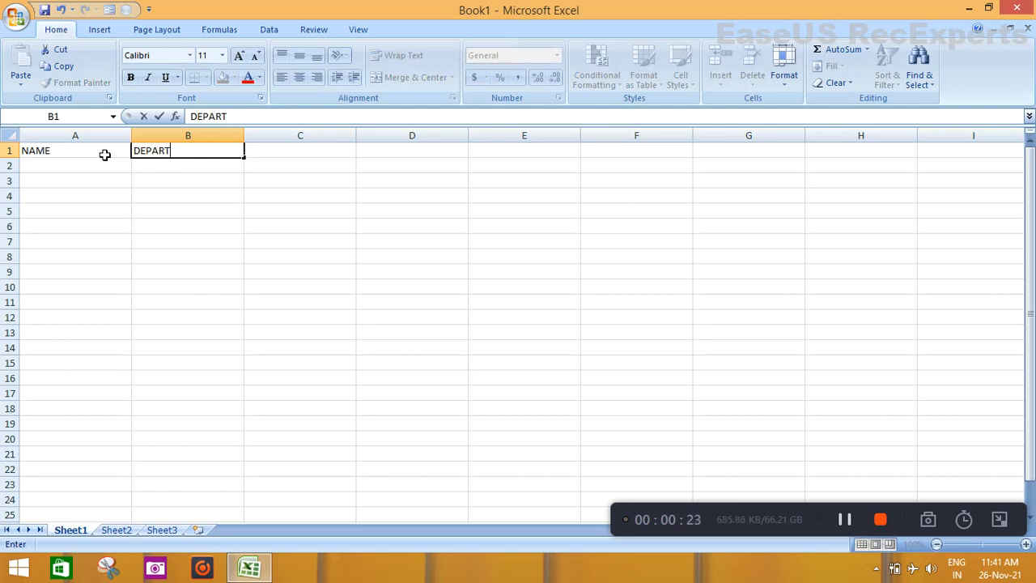
{"action": "type", "text": "MENT"}
{"action": "key", "text": "Tab"}
Enter the column headers ITEMS in cell C1 and SALES in cell D1
{"action": "type", "text": "I"}
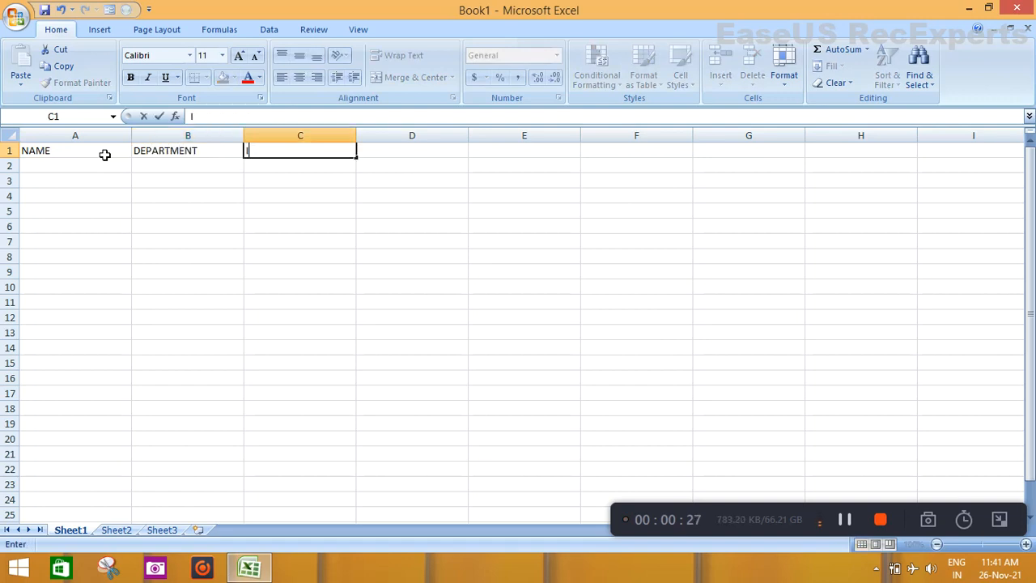
{"action": "type", "text": "TEMS"}
{"action": "key", "text": "Tab"}
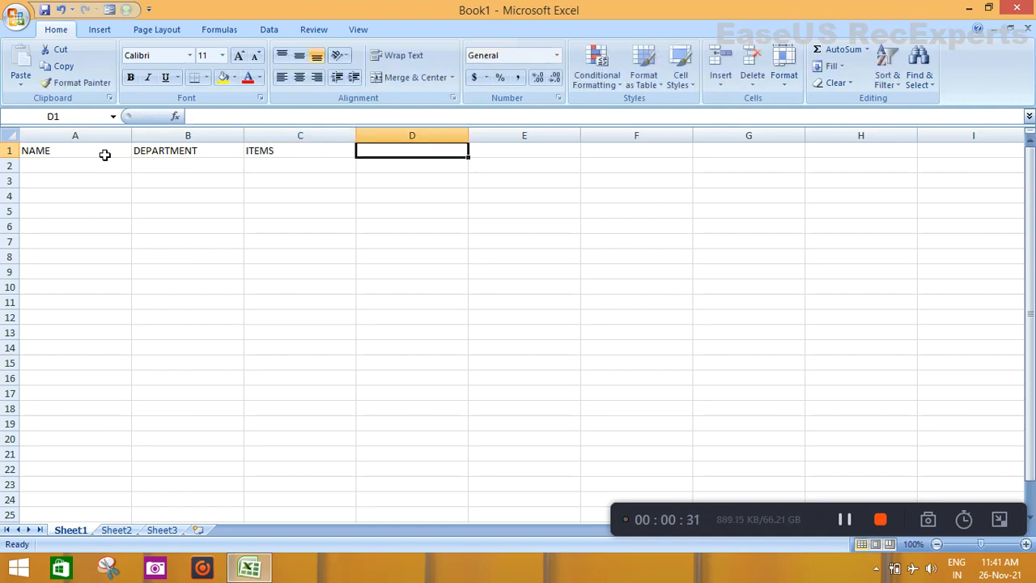
{"action": "type", "text": "SALES"}
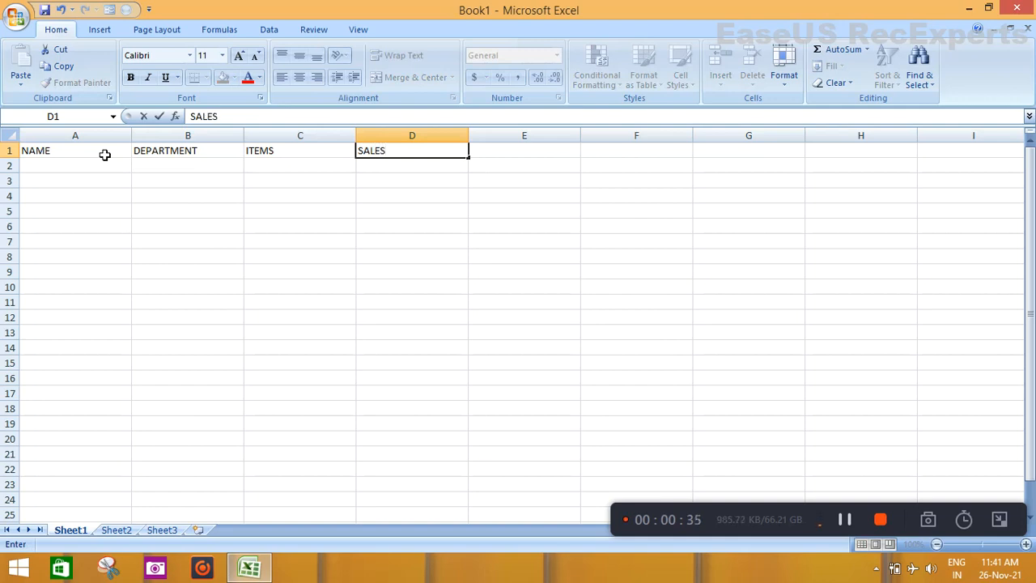
{"action": "key", "text": "Return"}
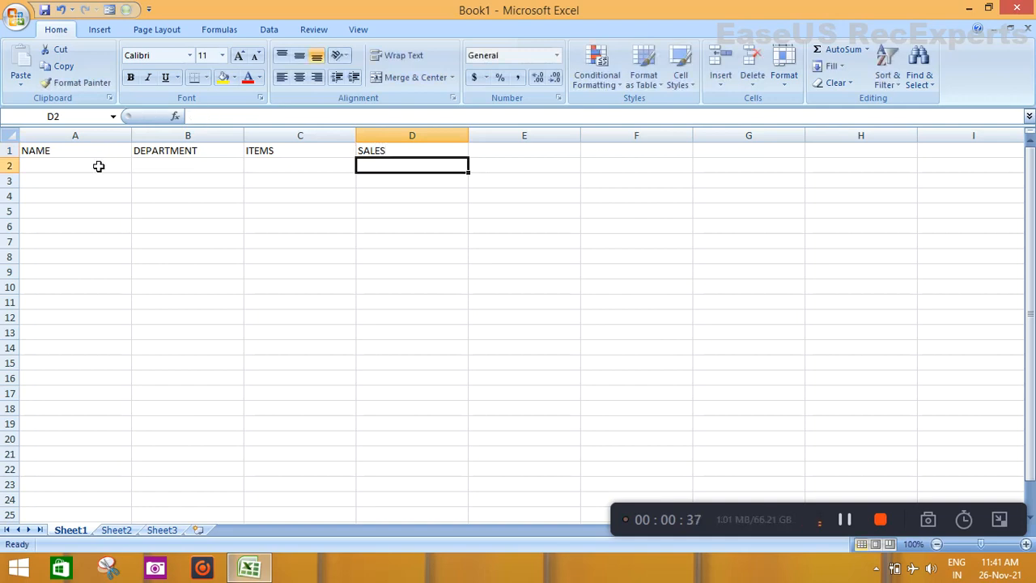
{"action": "left_click", "coordinate": [99, 166]}
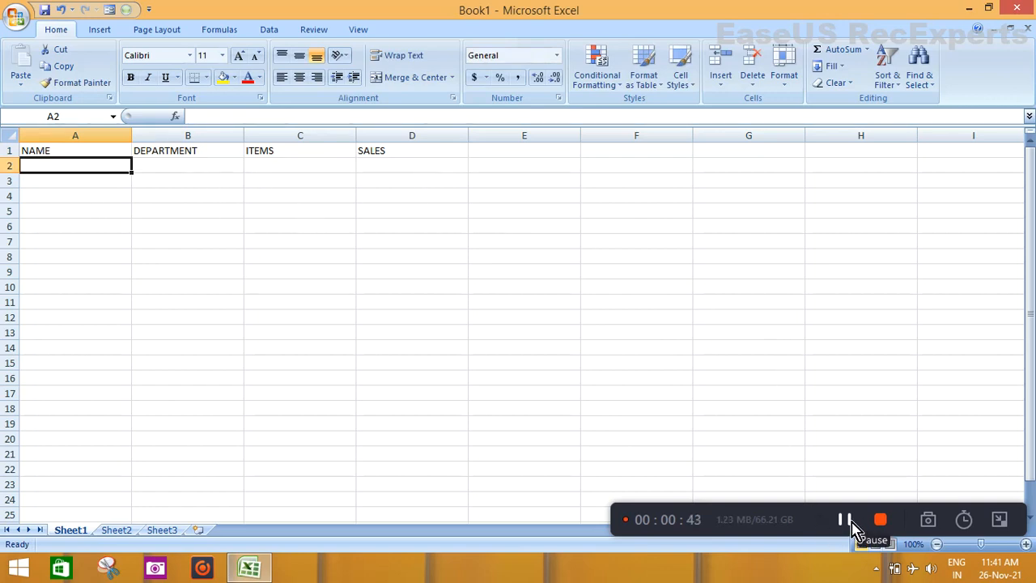
{"action": "left_click", "coordinate": [850, 525]}
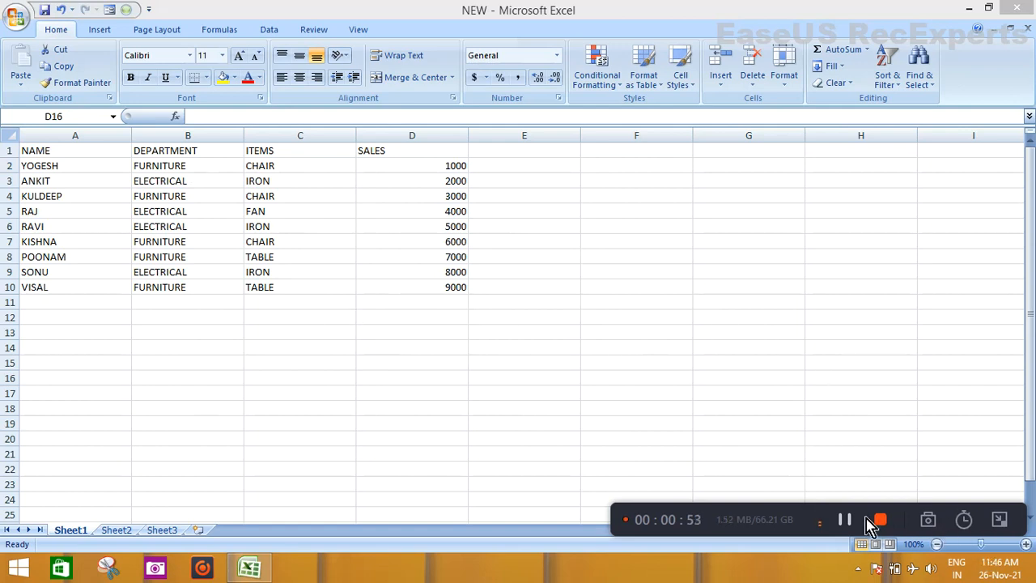
{"action": "left_click", "coordinate": [843, 520]}
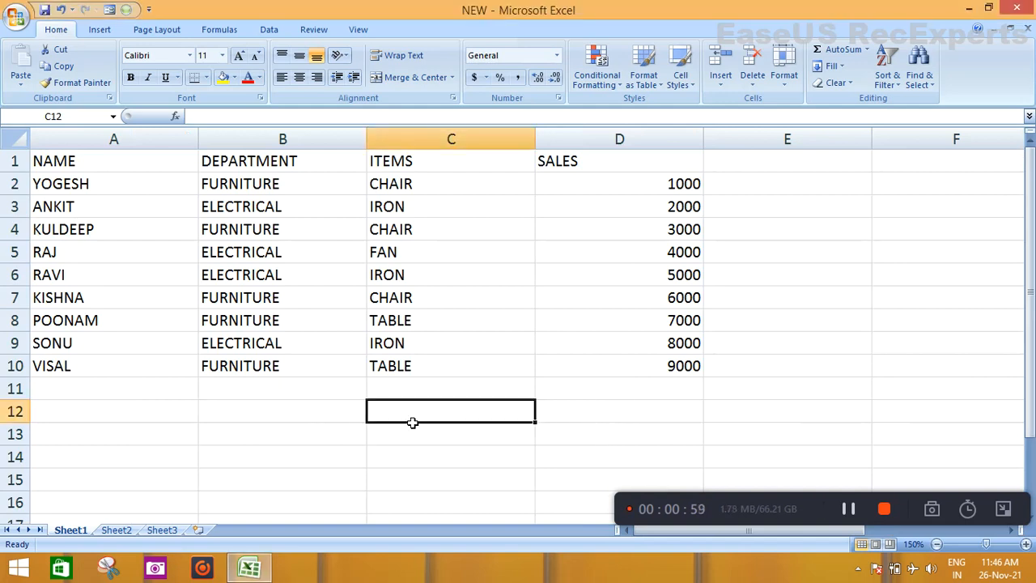
{"action": "left_click", "coordinate": [327, 413]}
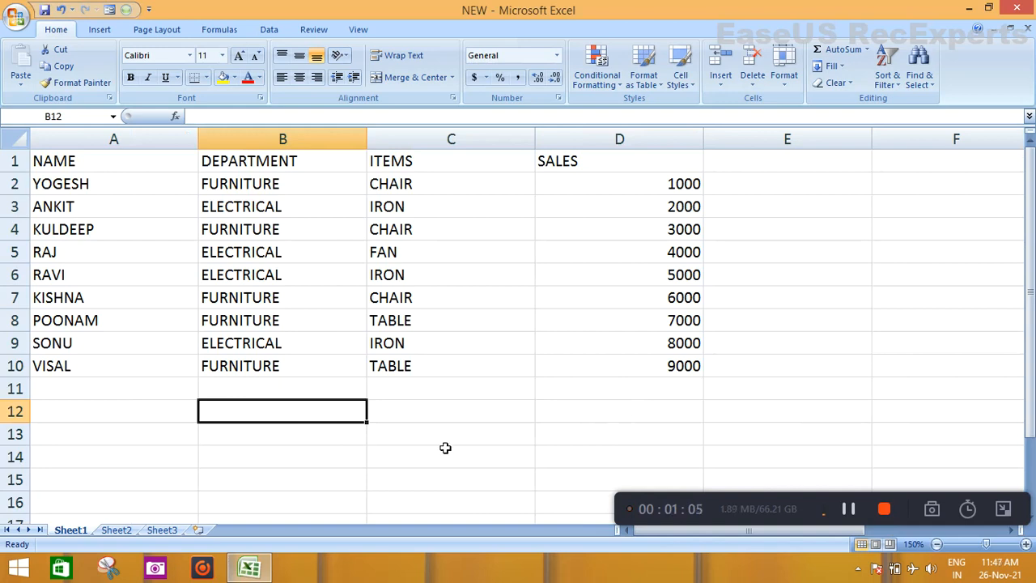
Fill the header cells A1:D1 with yellow
{"action": "left_click", "coordinate": [173, 164]}
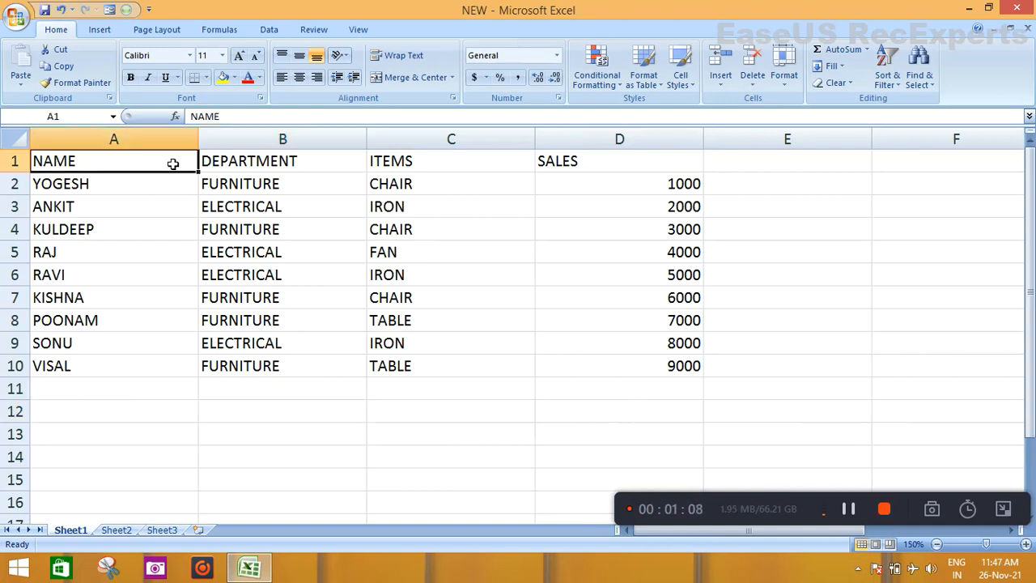
{"action": "left_click", "coordinate": [618, 168], "text": "shift"}
{"action": "key", "text": "super+c"}
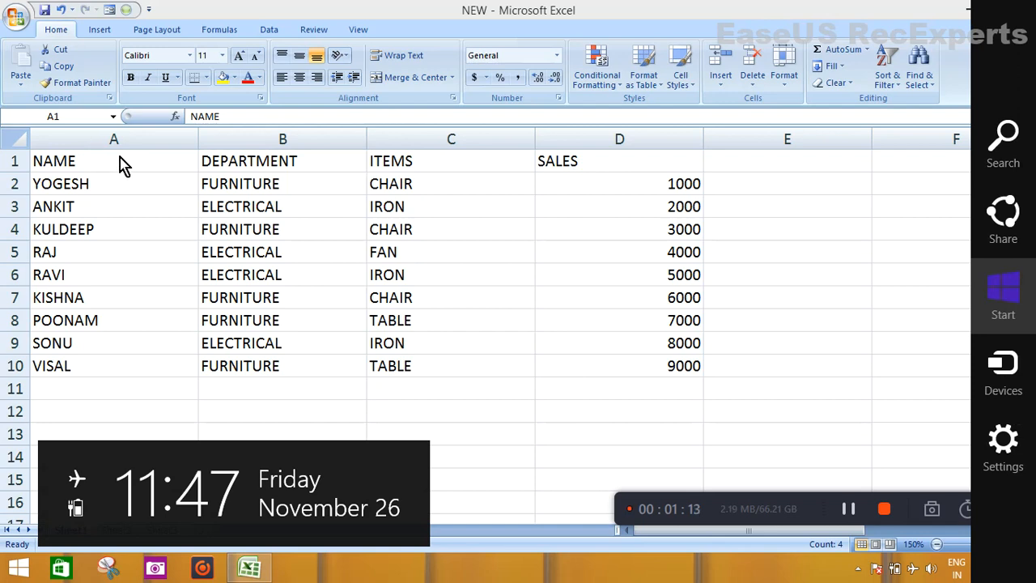
{"action": "key", "text": "Escape"}
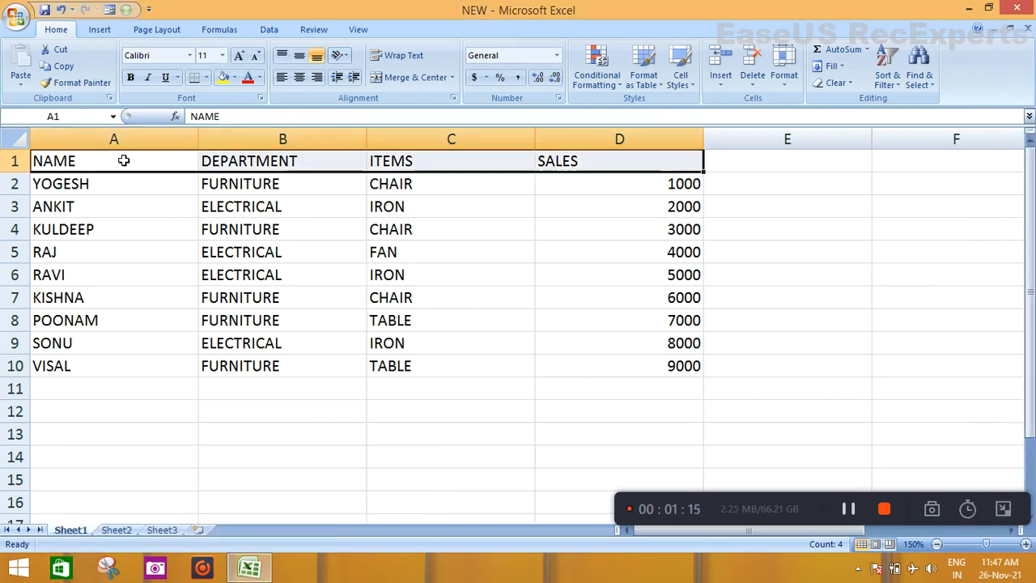
{"action": "left_click", "coordinate": [223, 80]}
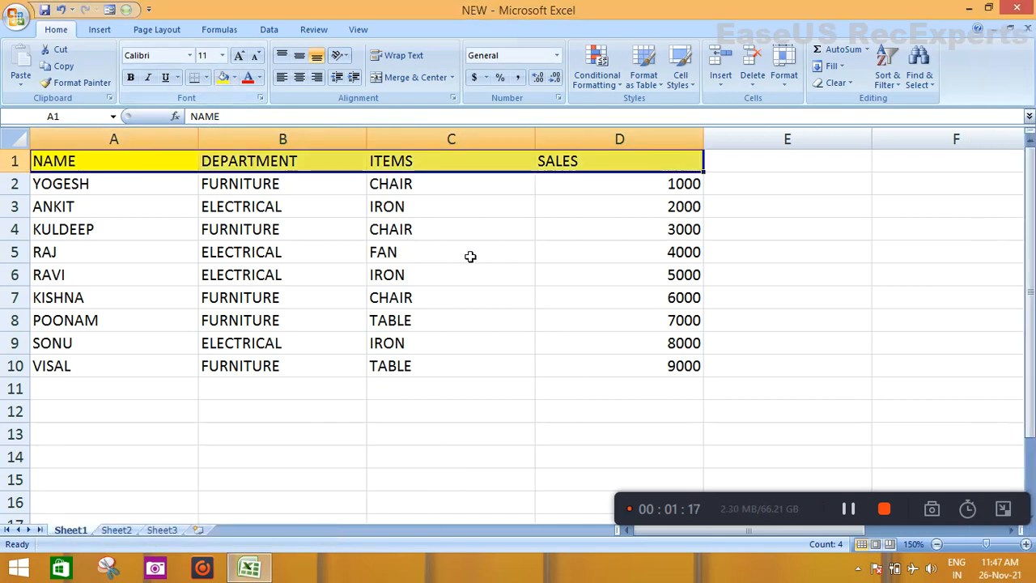
Begin a SUMIF formula in cell C12 with the department cells B2:B10 as its range
{"action": "left_click", "coordinate": [459, 415]}
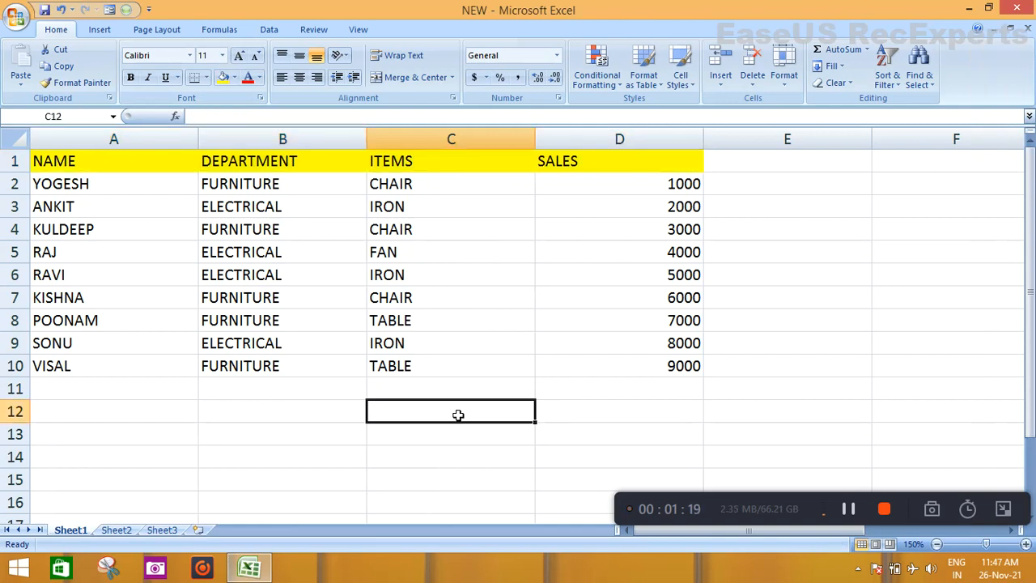
{"action": "type", "text": "="}
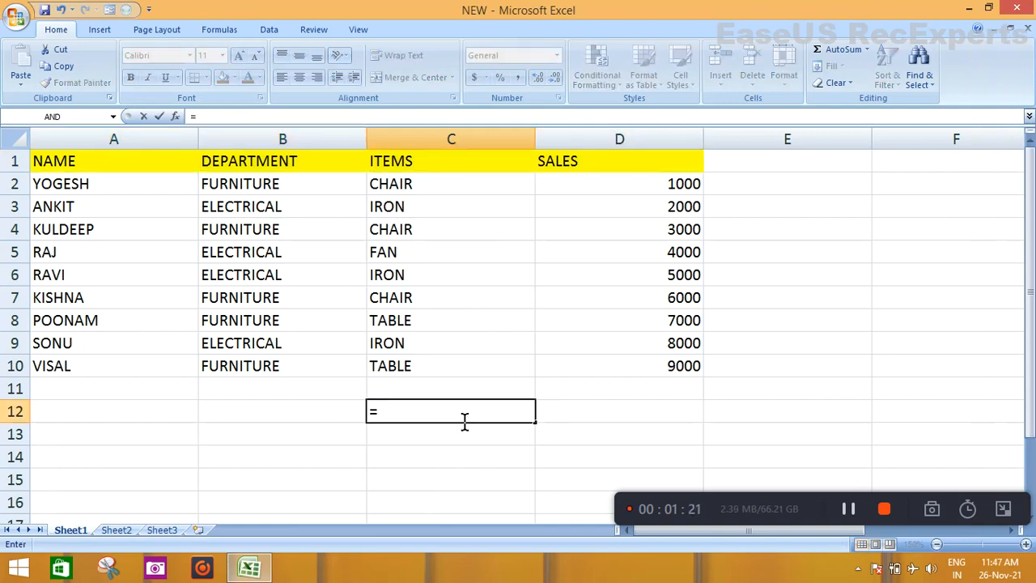
{"action": "type", "text": "SU"}
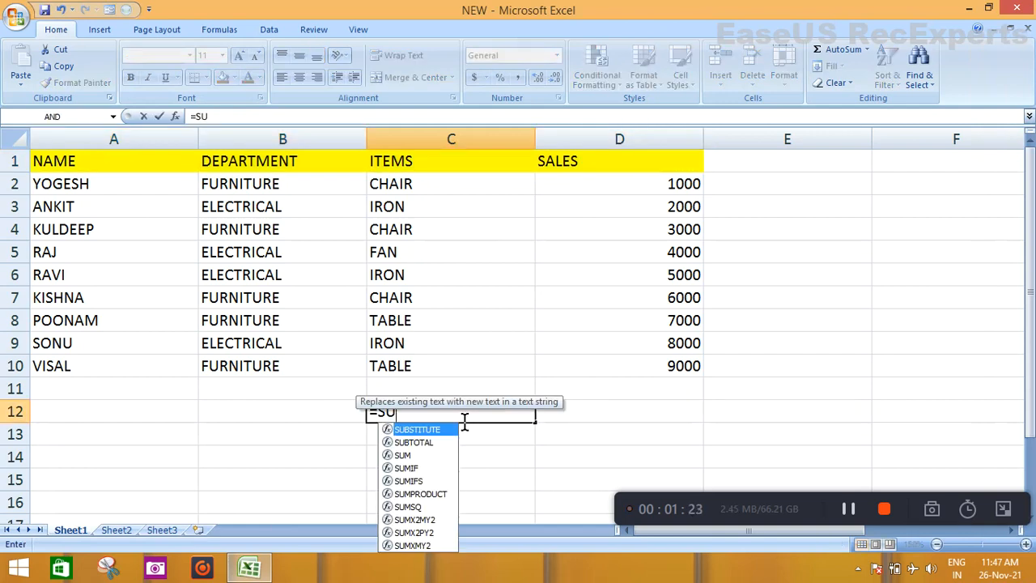
{"action": "type", "text": "M"}
{"action": "key", "text": "Down"}
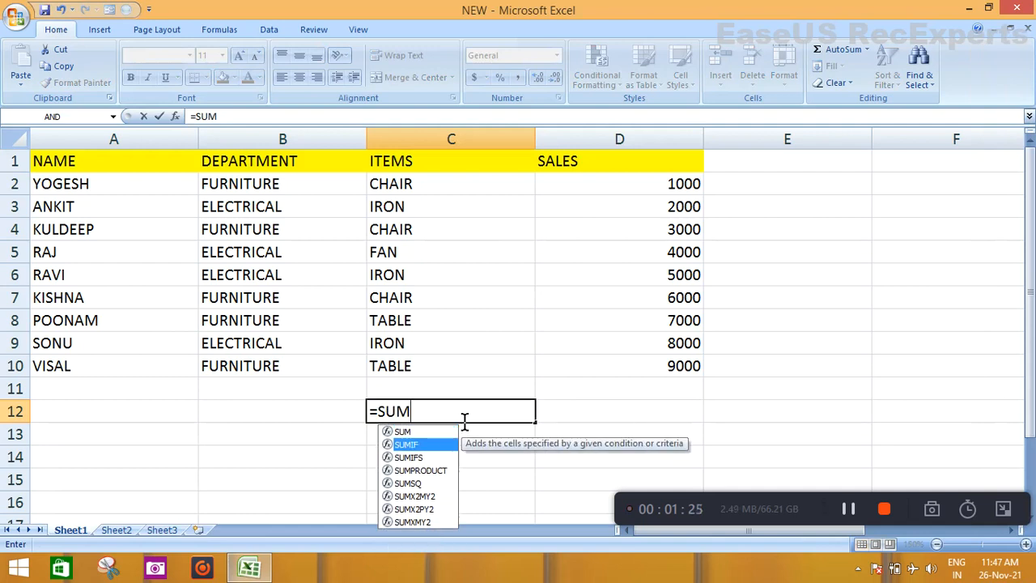
{"action": "key", "text": "Tab"}
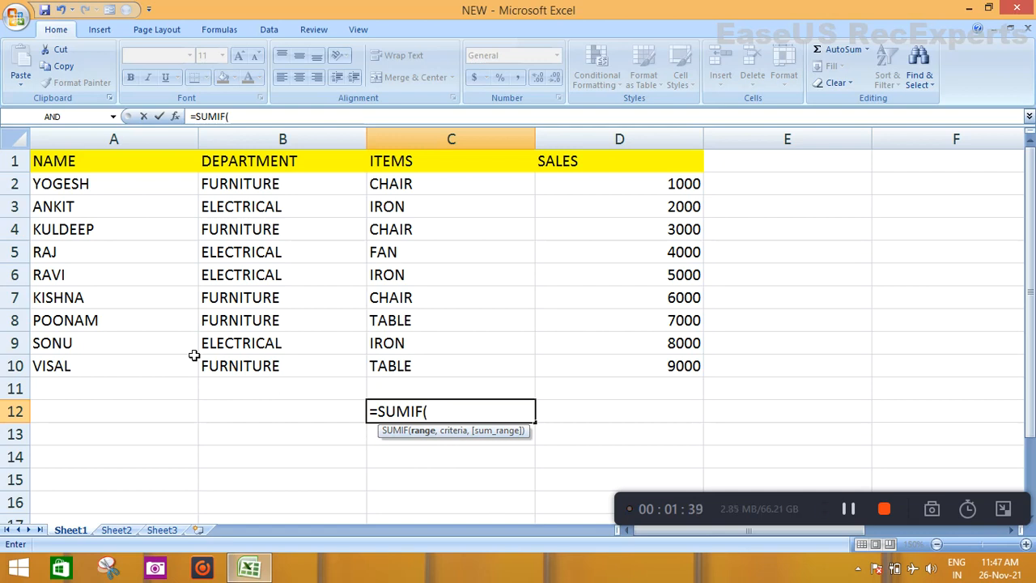
{"action": "left_click", "coordinate": [293, 189]}
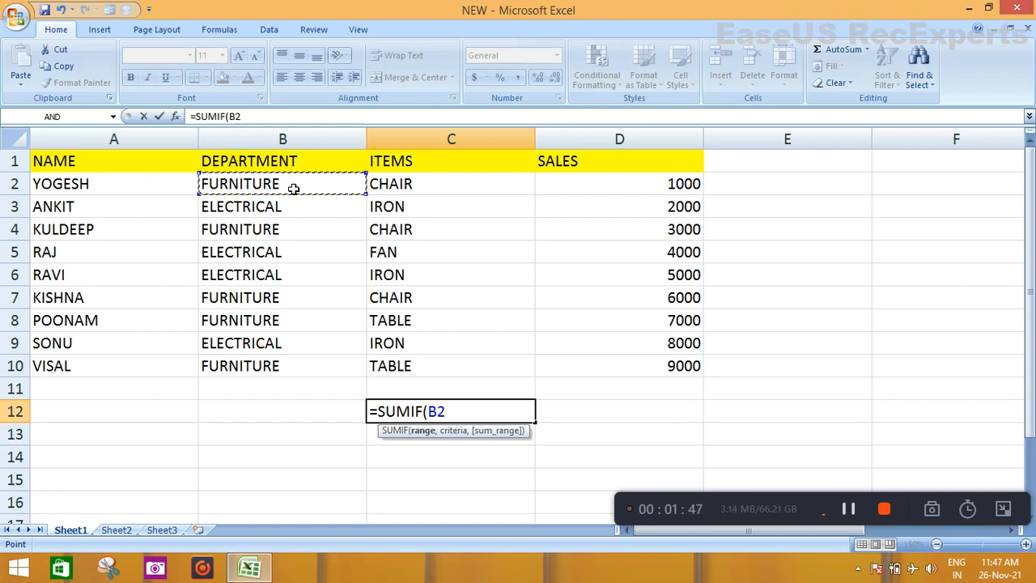
{"action": "left_click", "coordinate": [308, 367], "text": "shift"}
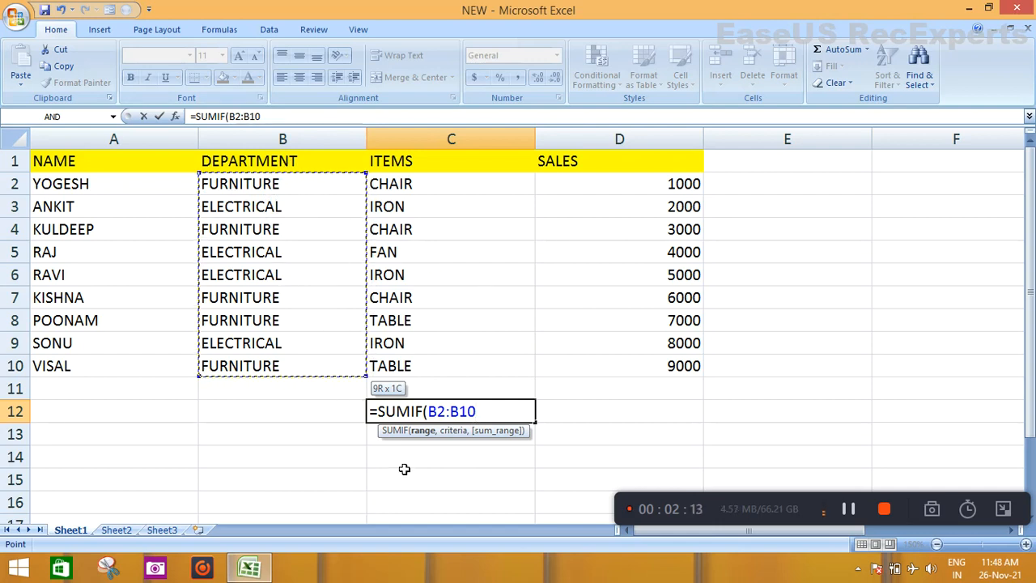
Add "FURNITURE" as the criteria of the SUMIF formula in C12
{"action": "type", "text": ",\"FUR"}
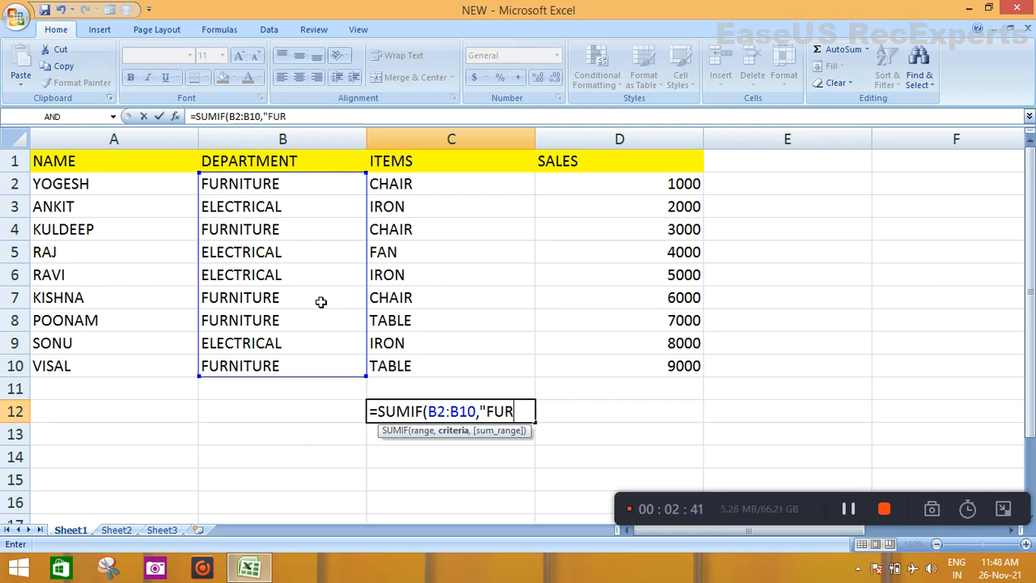
{"action": "type", "text": "NITURE"}
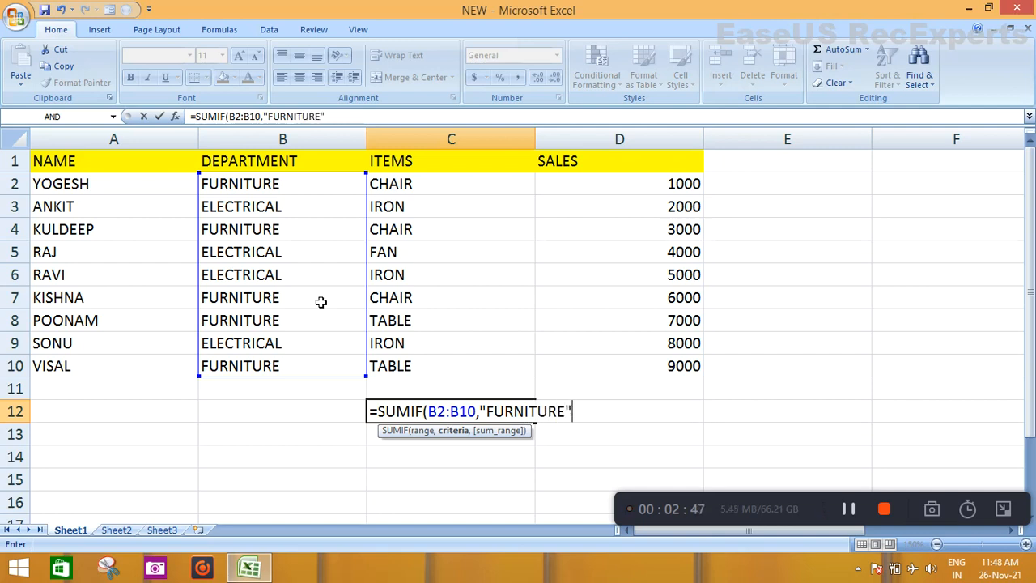
{"action": "type", "text": "\","}
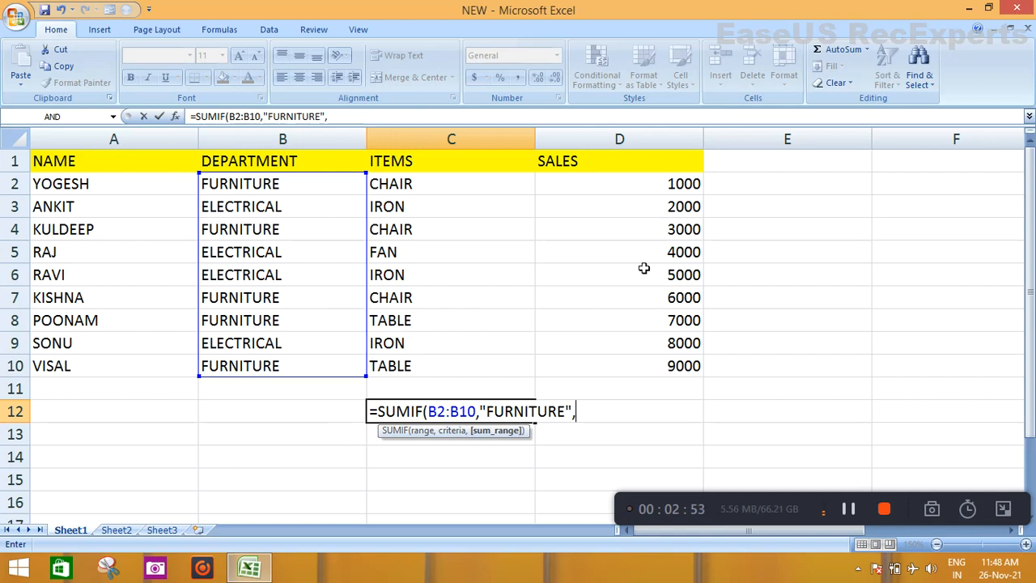
Complete the SUMIF formula in C12 with the sales cells D2:D10 as the sum range
{"action": "left_click", "coordinate": [610, 191]}
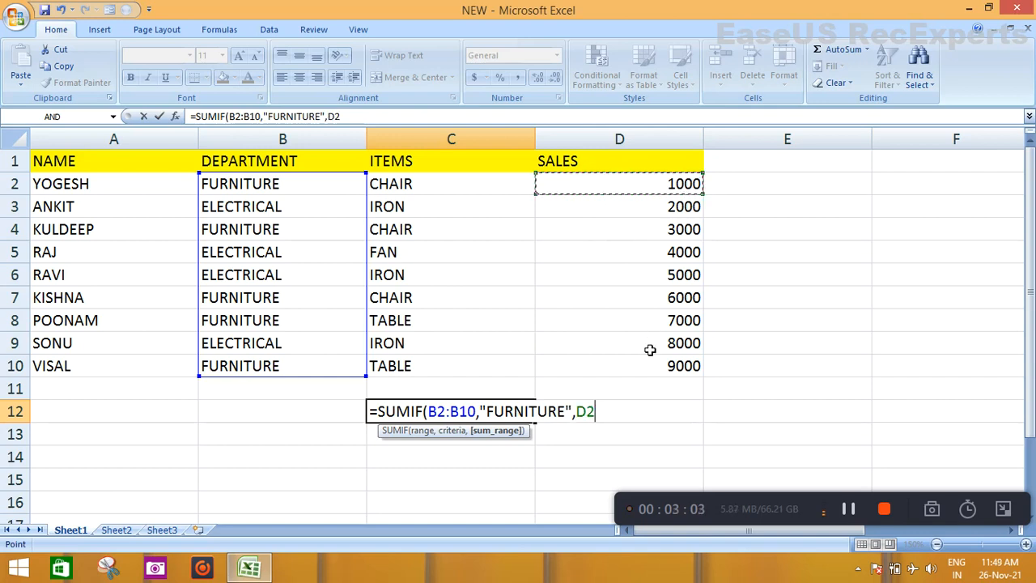
{"action": "left_click", "coordinate": [629, 376], "text": "shift"}
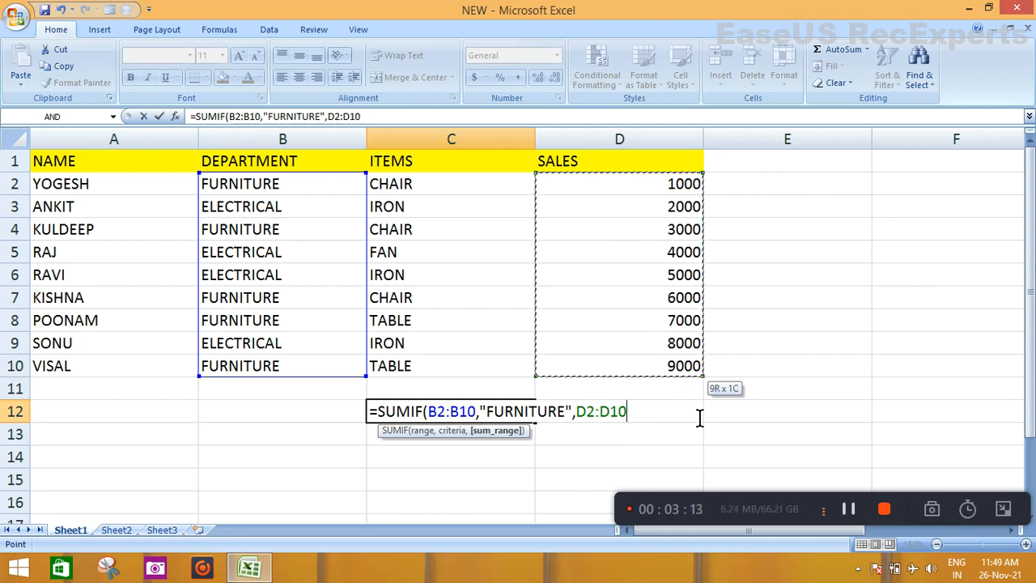
{"action": "type", "text": ")"}
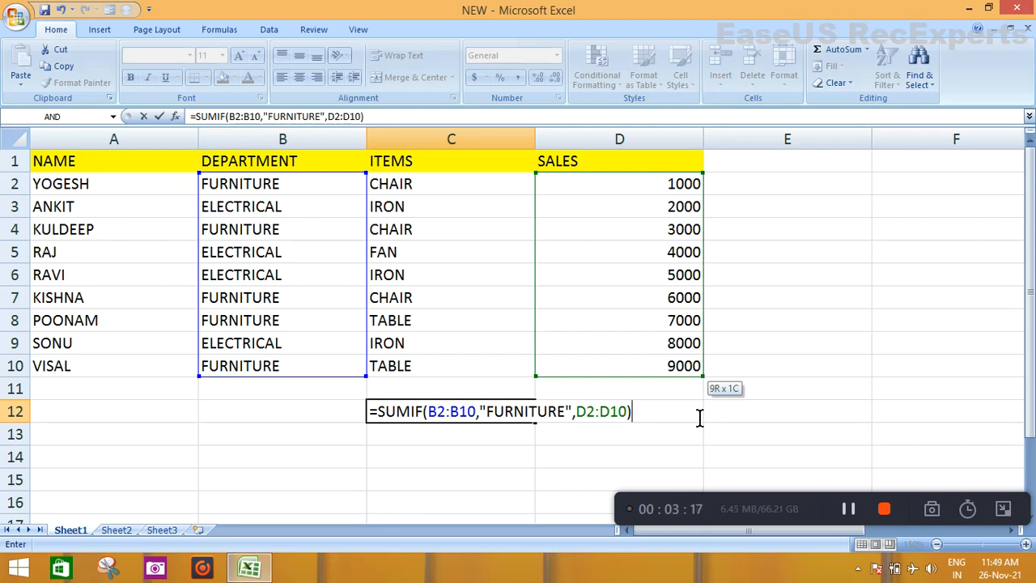
{"action": "key", "text": "Return"}
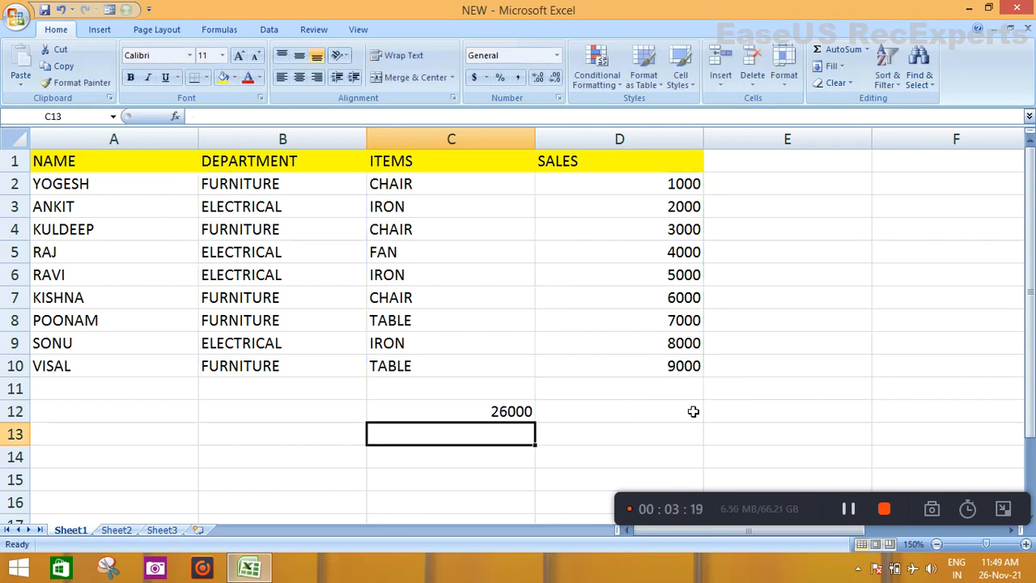
{"action": "left_click", "coordinate": [501, 411]}
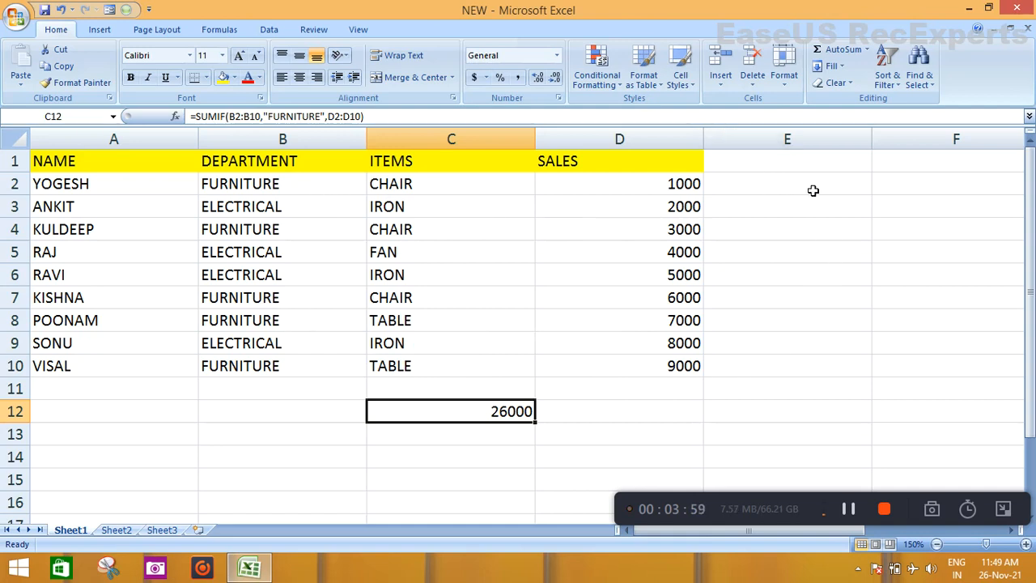
Add the furniture sales manually in cell E12 with the formula =D2+D4+D7+D8+D10
{"action": "left_click", "coordinate": [756, 413]}
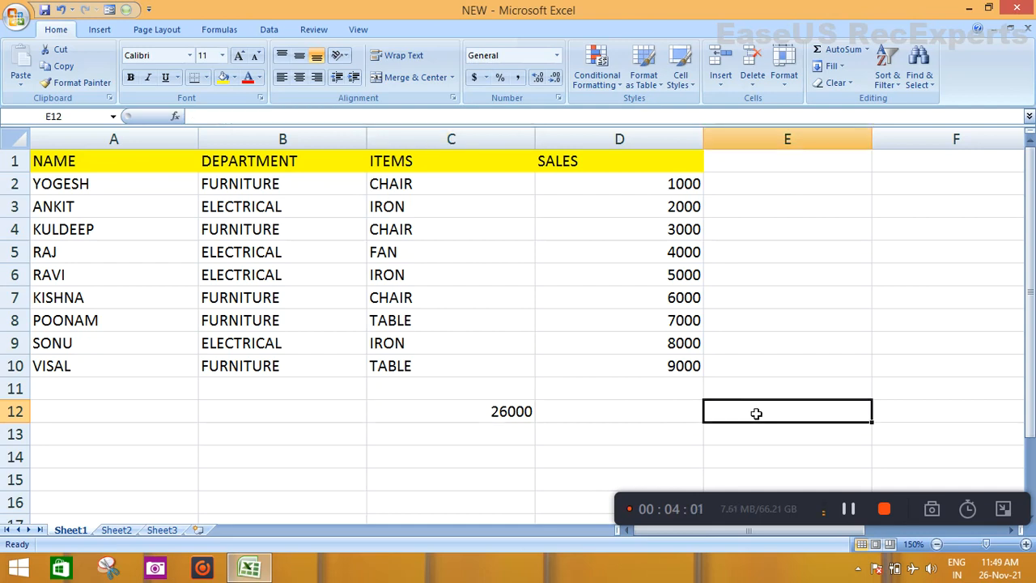
{"action": "type", "text": "="}
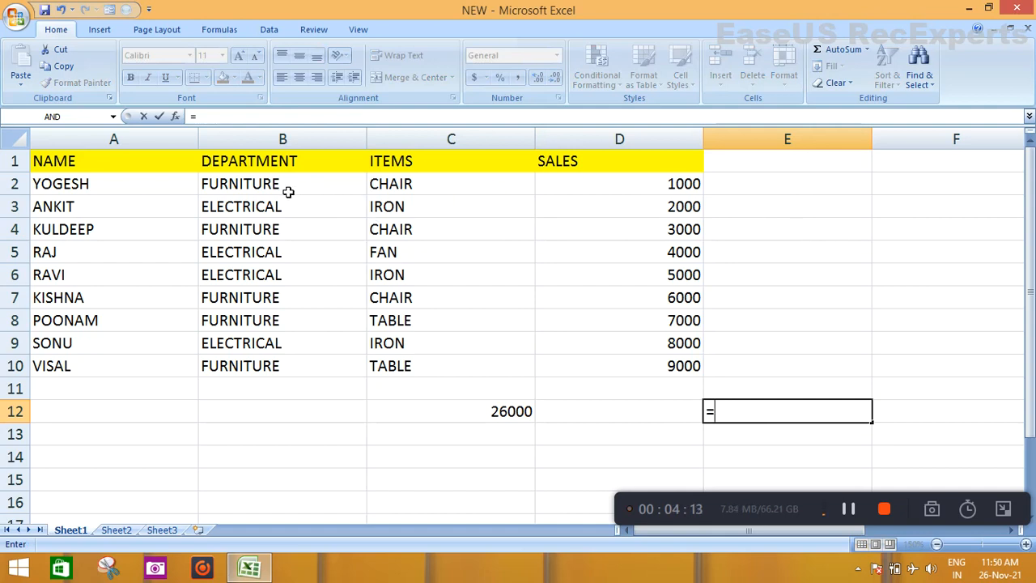
{"action": "left_click", "coordinate": [601, 191]}
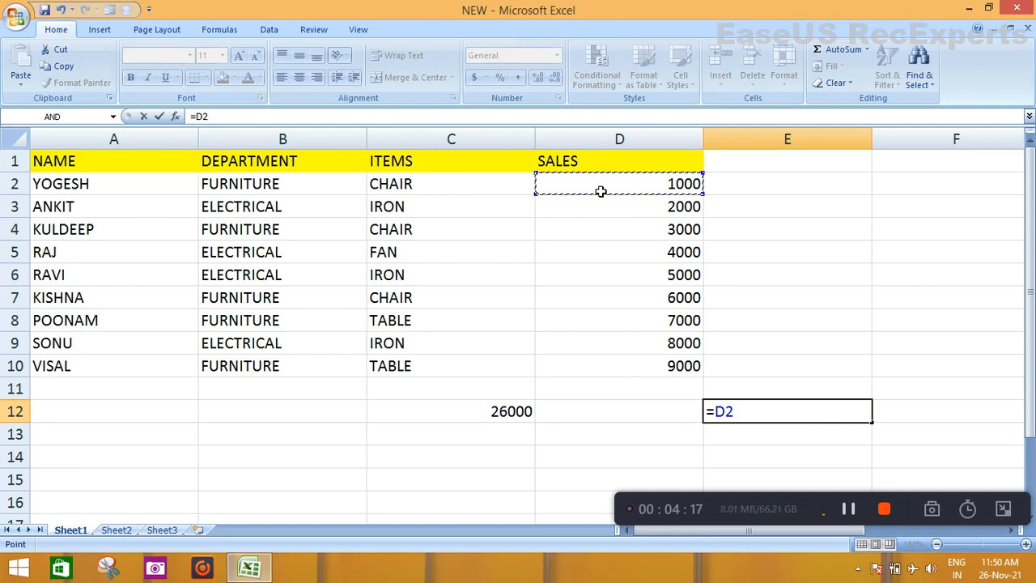
{"action": "type", "text": "+"}
{"action": "left_click", "coordinate": [630, 235]}
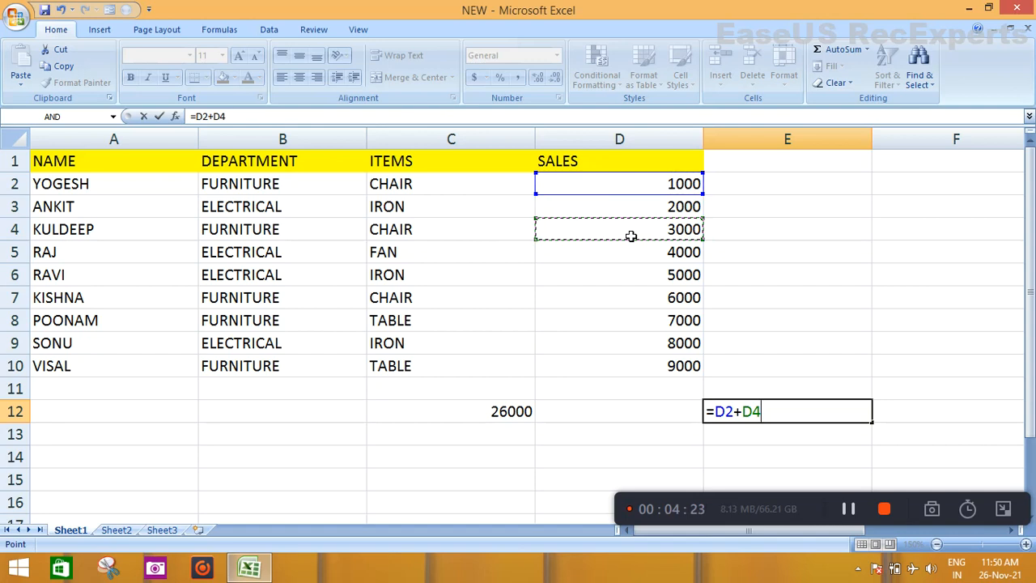
{"action": "type", "text": "+"}
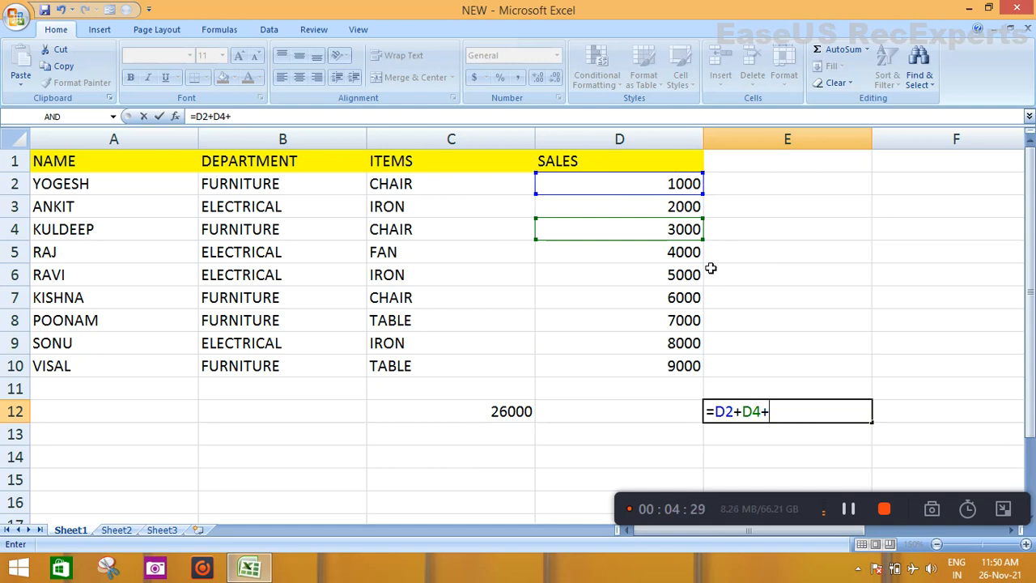
{"action": "left_click", "coordinate": [597, 306]}
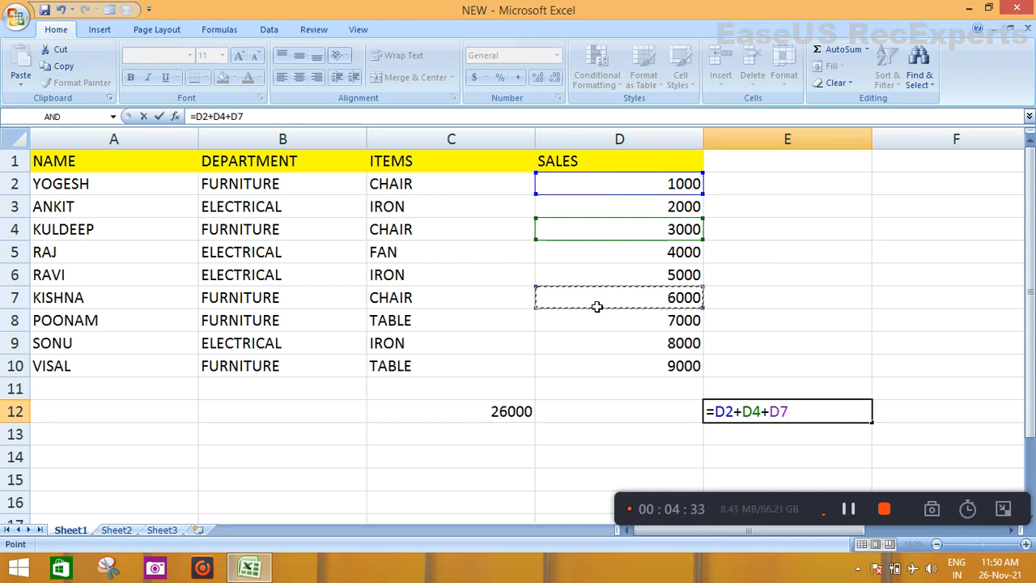
{"action": "type", "text": "+"}
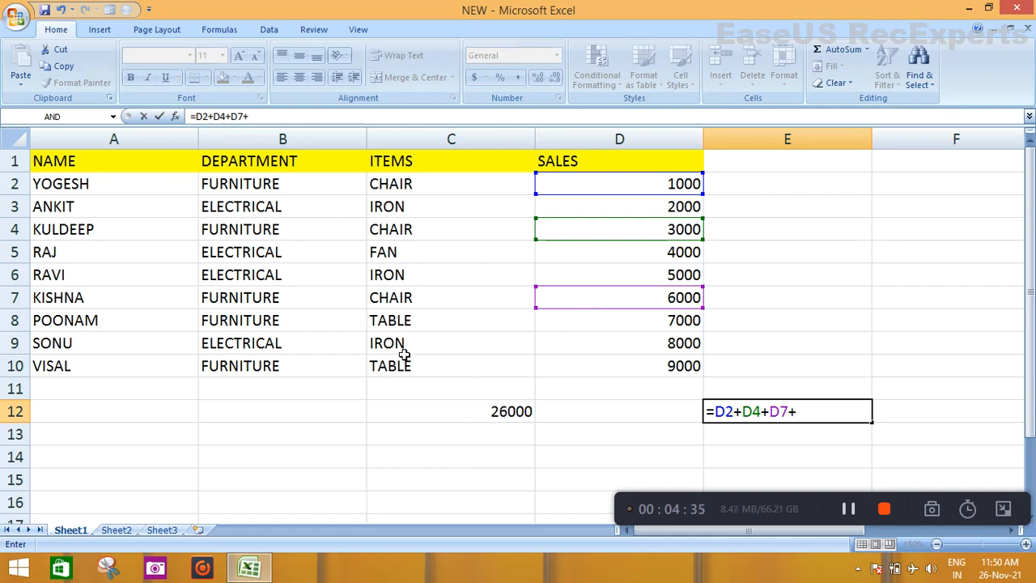
{"action": "left_click", "coordinate": [677, 323]}
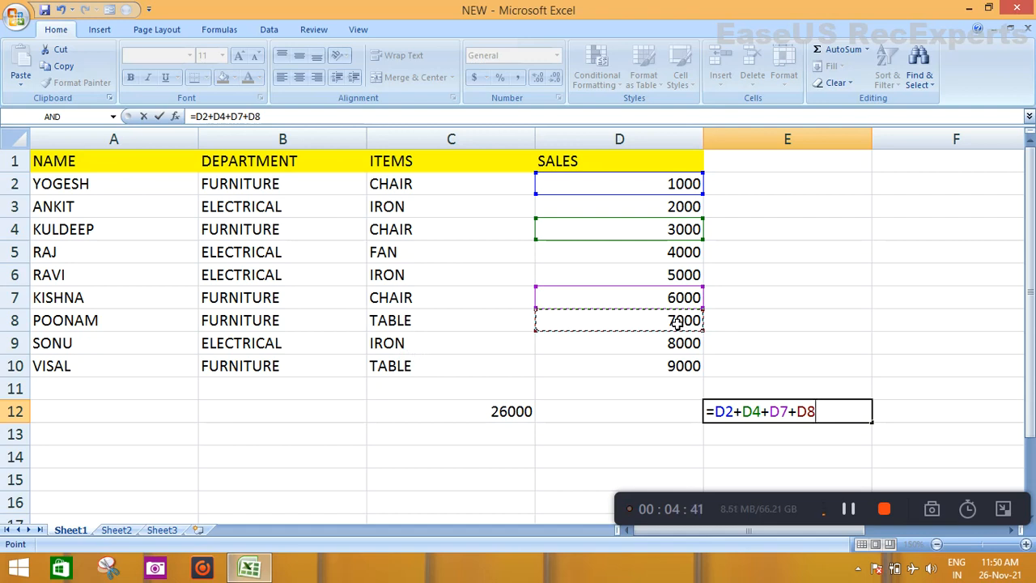
{"action": "type", "text": "+"}
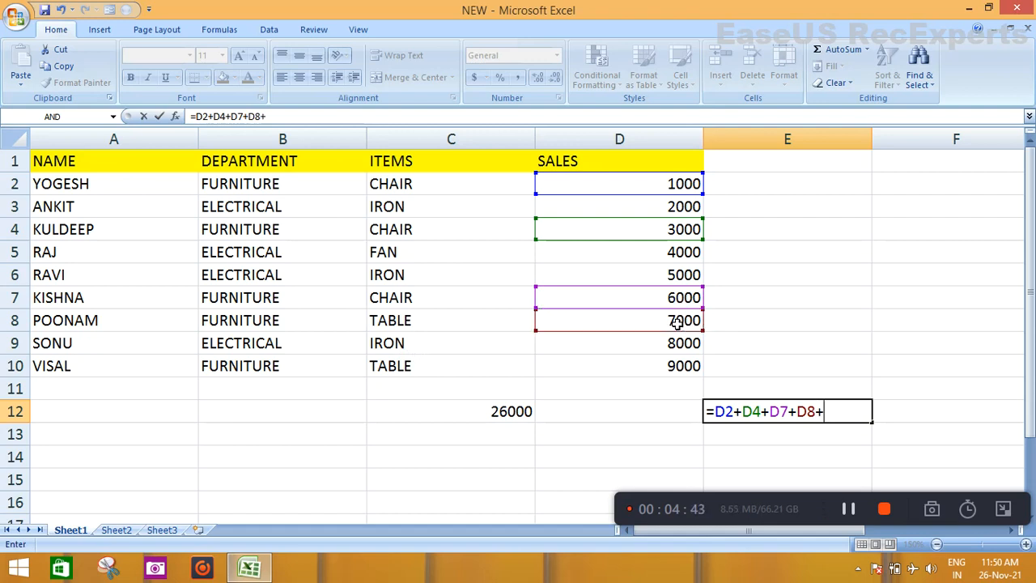
{"action": "left_click", "coordinate": [651, 373]}
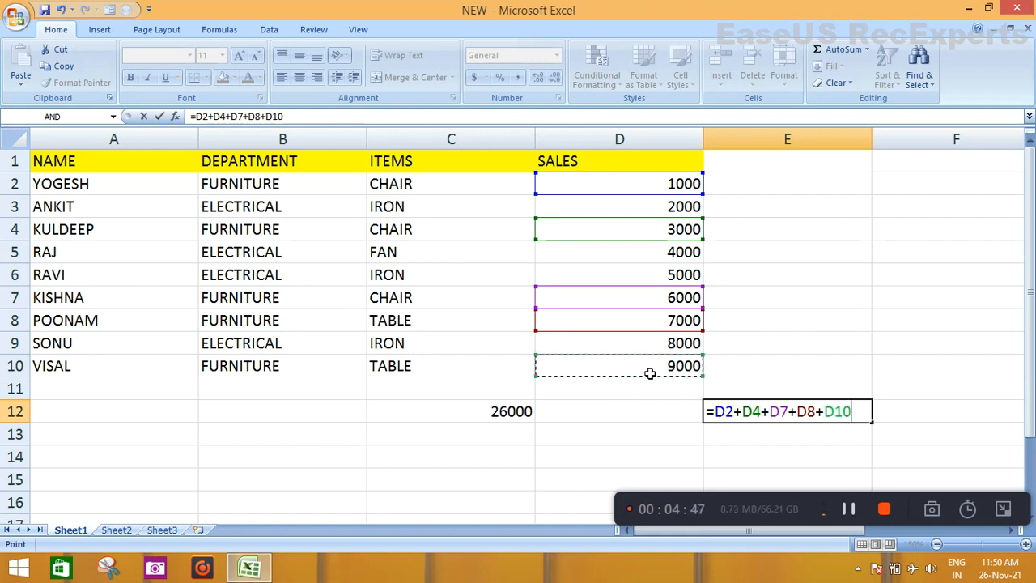
{"action": "key", "text": "Return"}
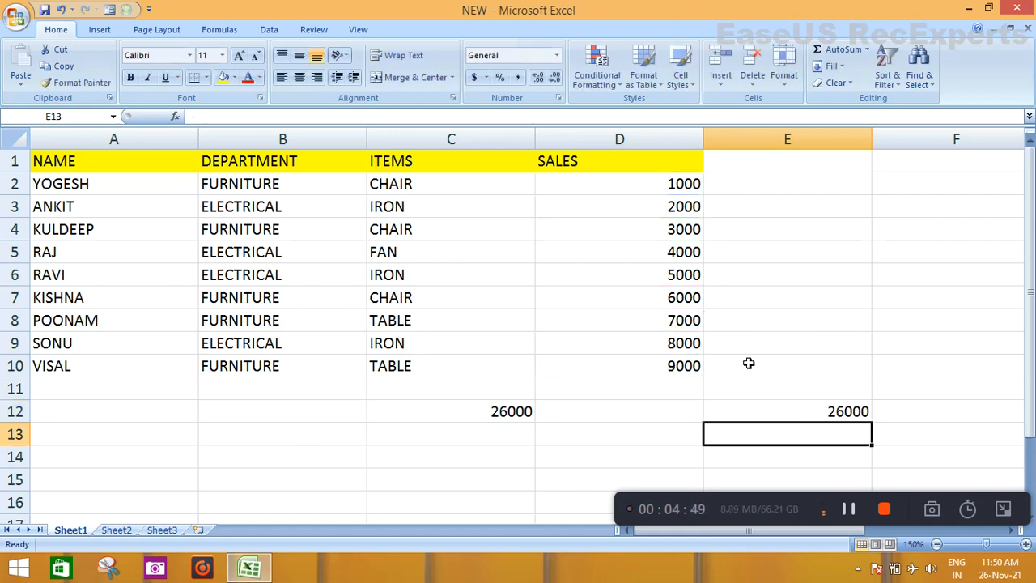
Compare the formulas in E12 and C12, and clear the SUMIF formula from C12
{"action": "left_click", "coordinate": [781, 410]}
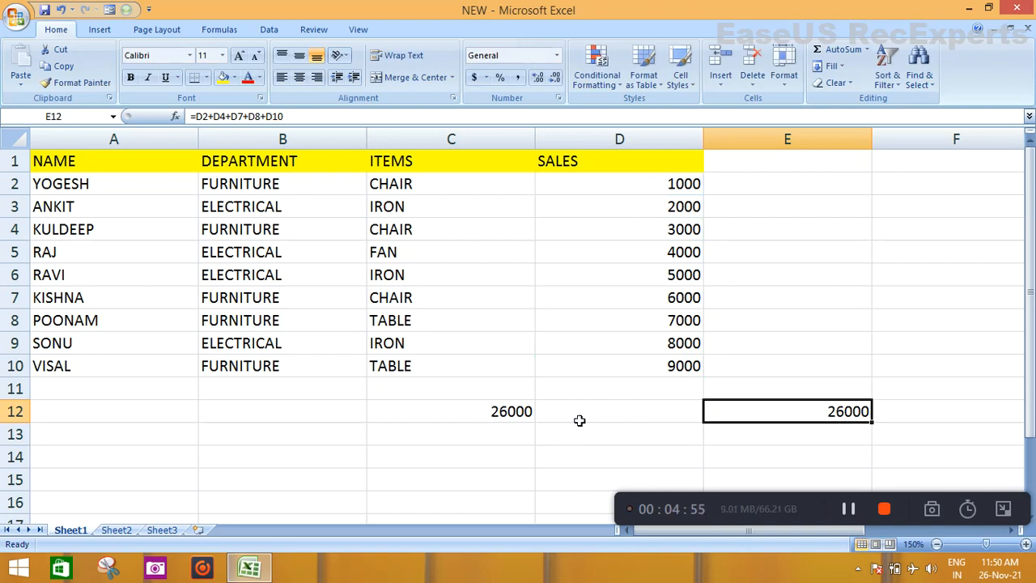
{"action": "left_click", "coordinate": [493, 413]}
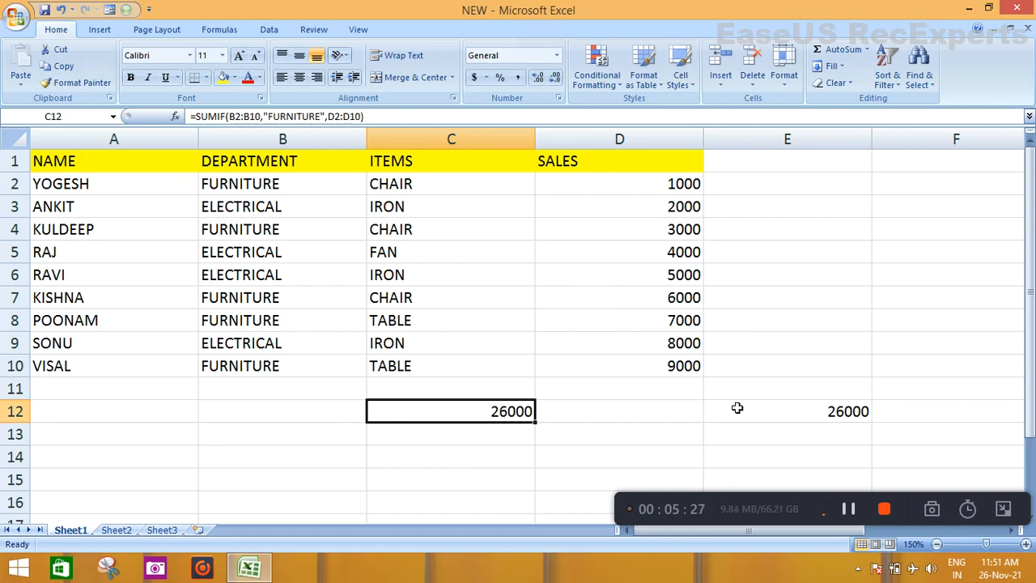
{"action": "key", "text": "Delete"}
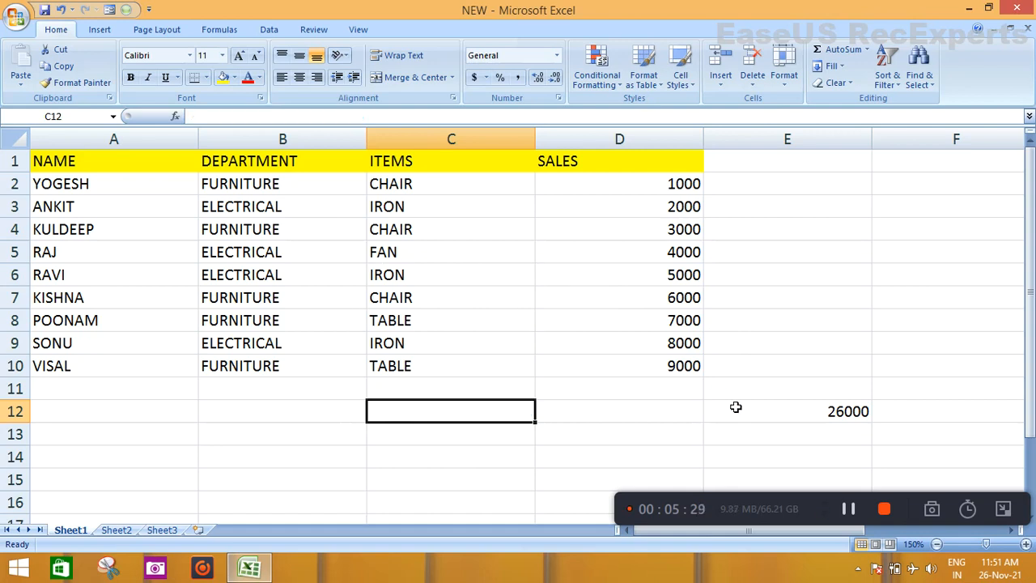
Begin a SUMIFS formula in cell C13 with the sales cells D2:D10 as the sum range
{"action": "left_click", "coordinate": [482, 455]}
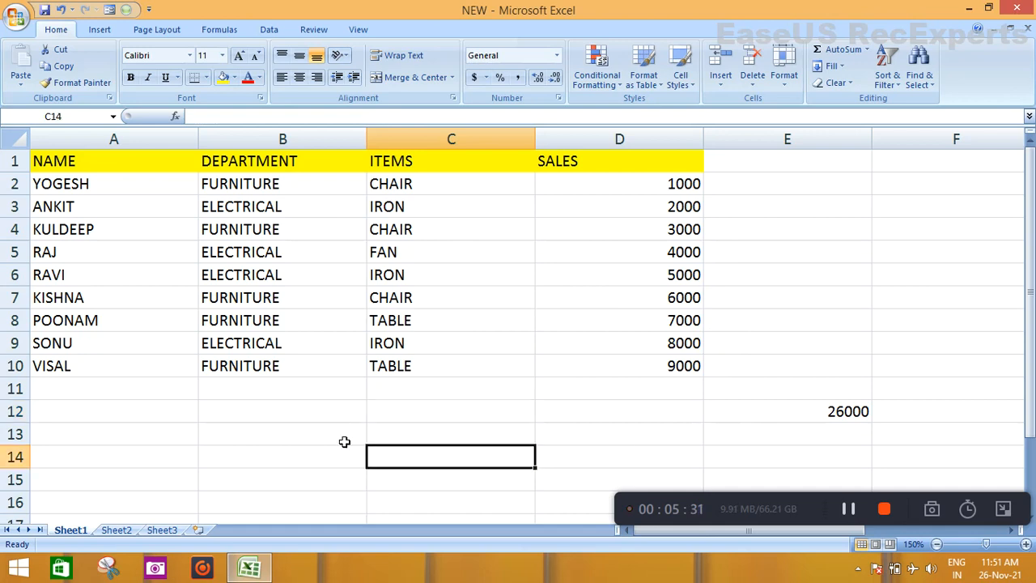
{"action": "left_click", "coordinate": [410, 438]}
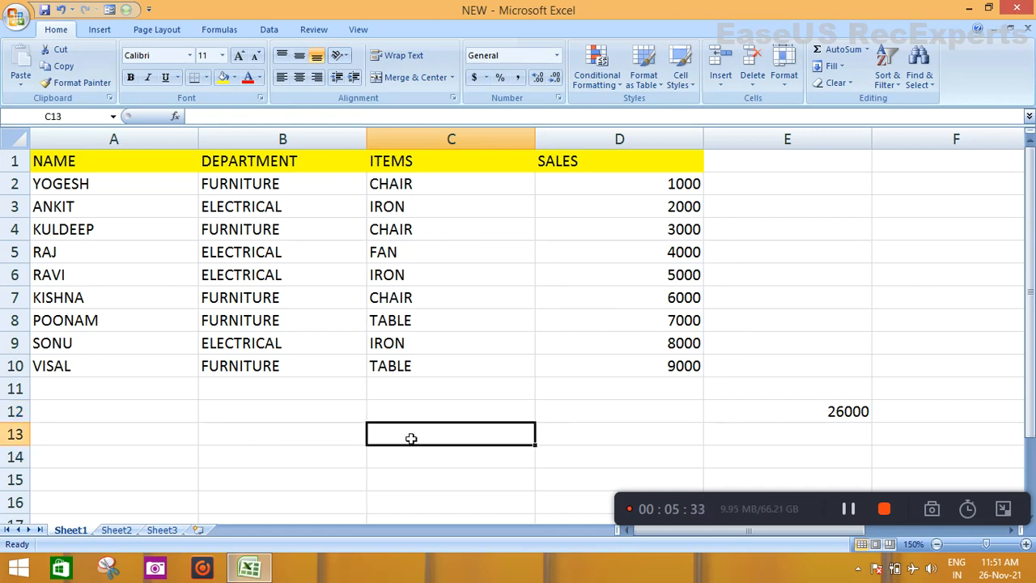
{"action": "type", "text": "="}
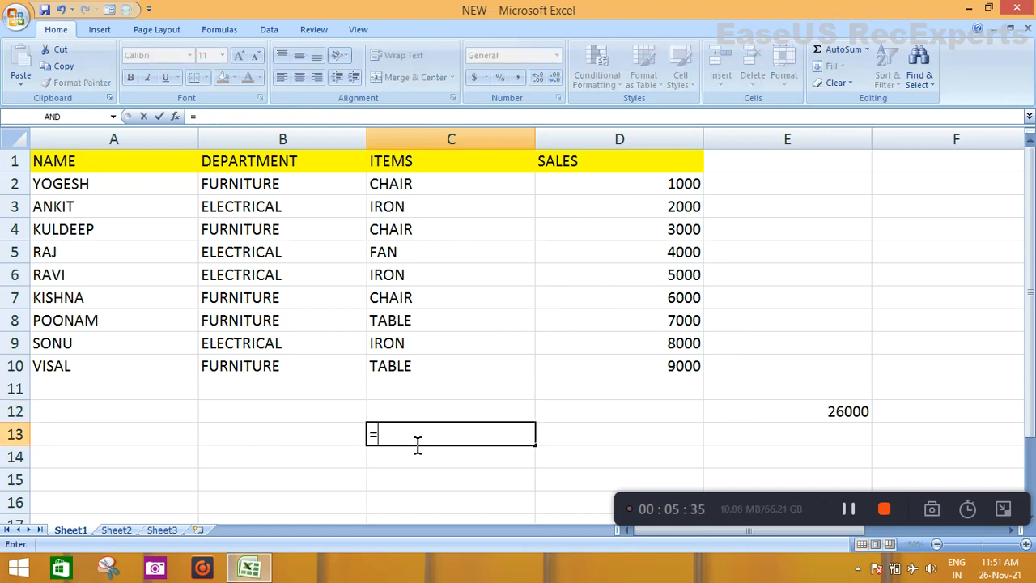
{"action": "type", "text": "SU"}
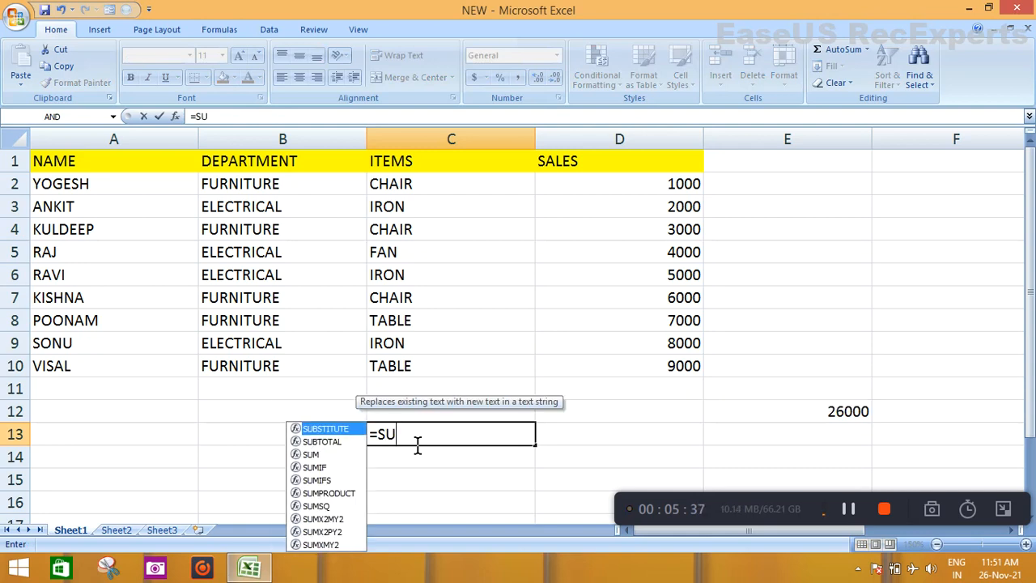
{"action": "key", "text": "Down"}
{"action": "key", "text": "Down"}
{"action": "key", "text": "Down"}
{"action": "key", "text": "Down"}
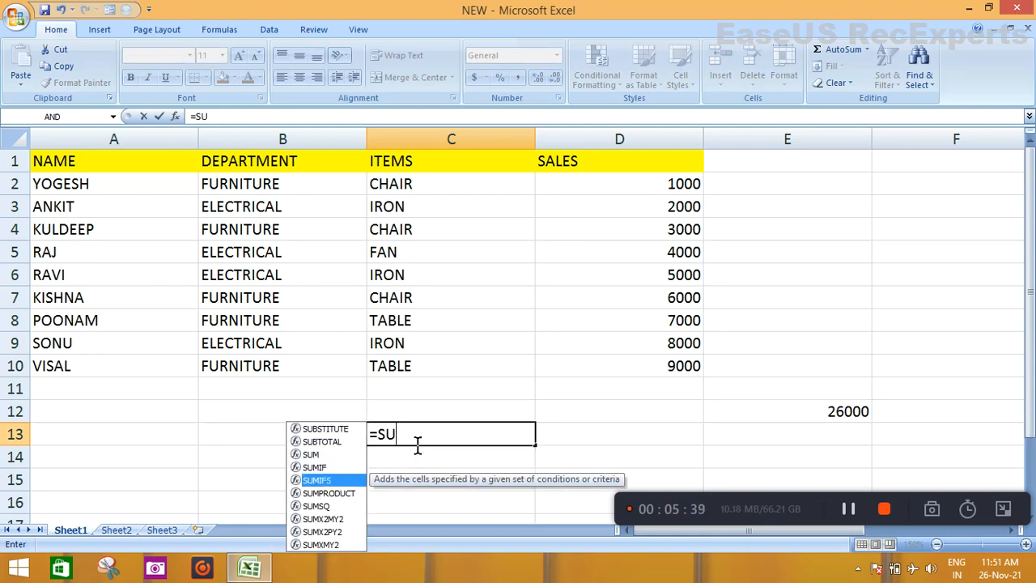
{"action": "key", "text": "Tab"}
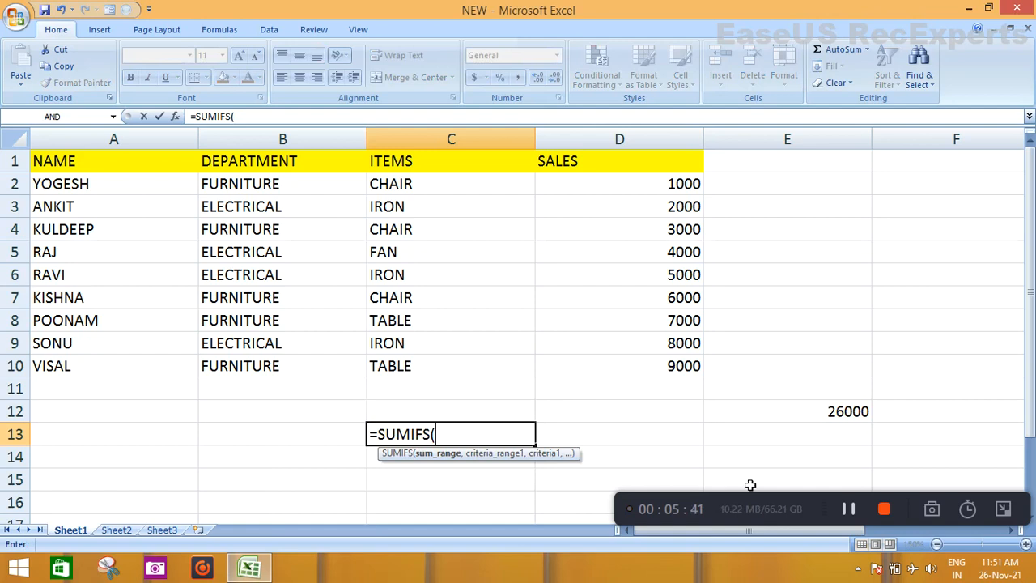
{"action": "left_click", "coordinate": [863, 522]}
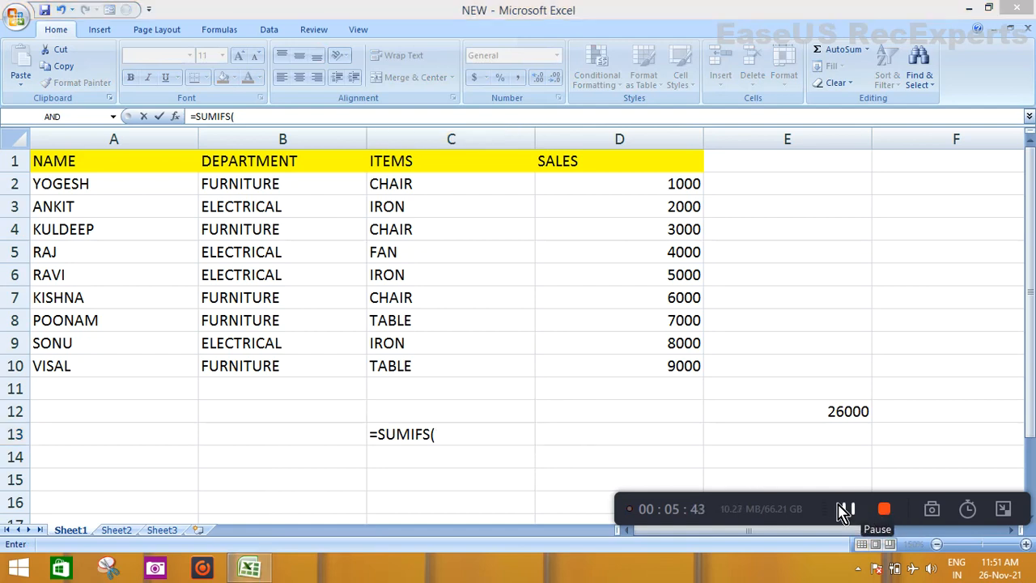
{"action": "left_click", "coordinate": [450, 447]}
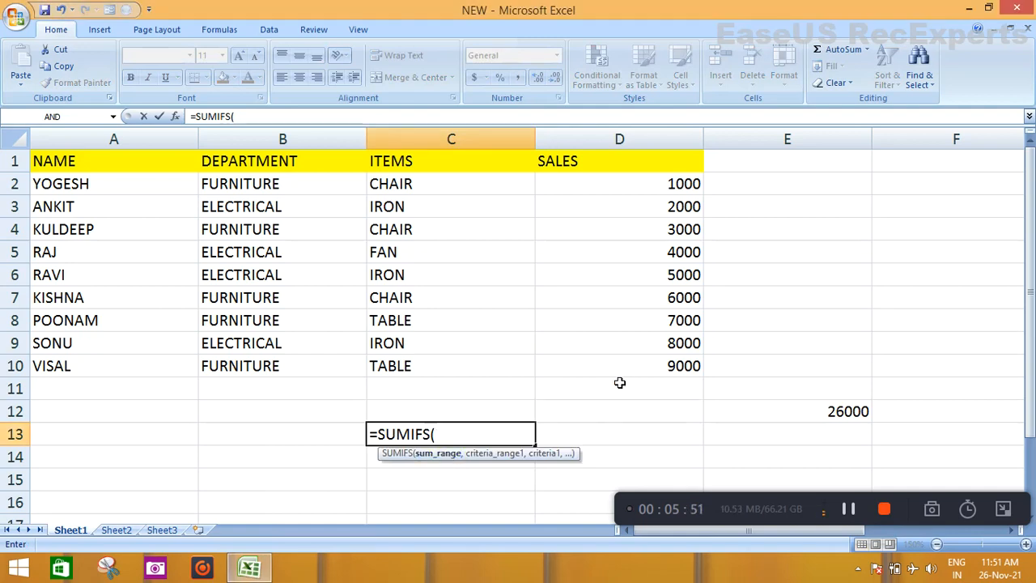
{"action": "left_click", "coordinate": [642, 191]}
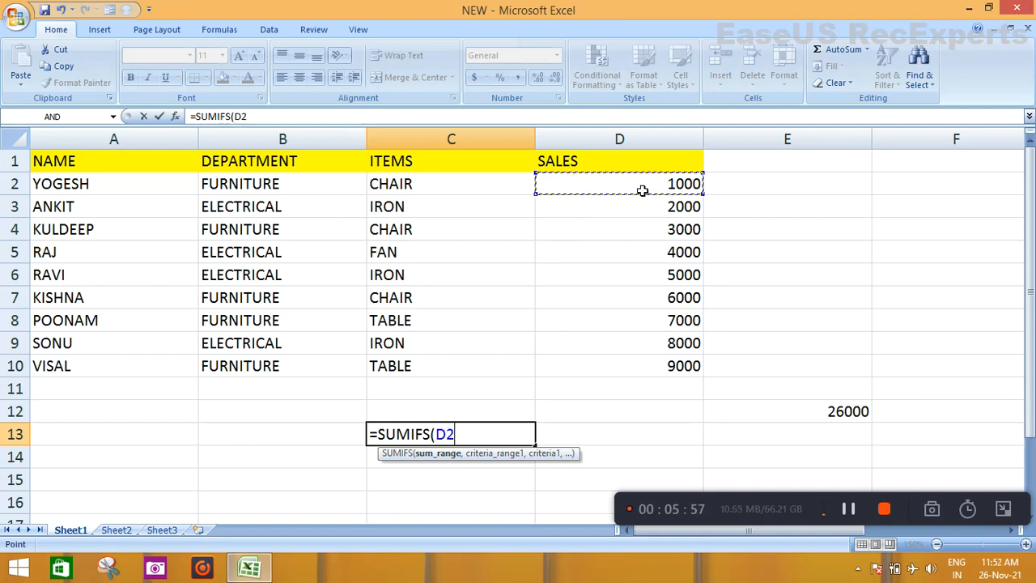
{"action": "left_click_drag", "start_coordinate": [643, 190], "coordinate": [656, 373]}
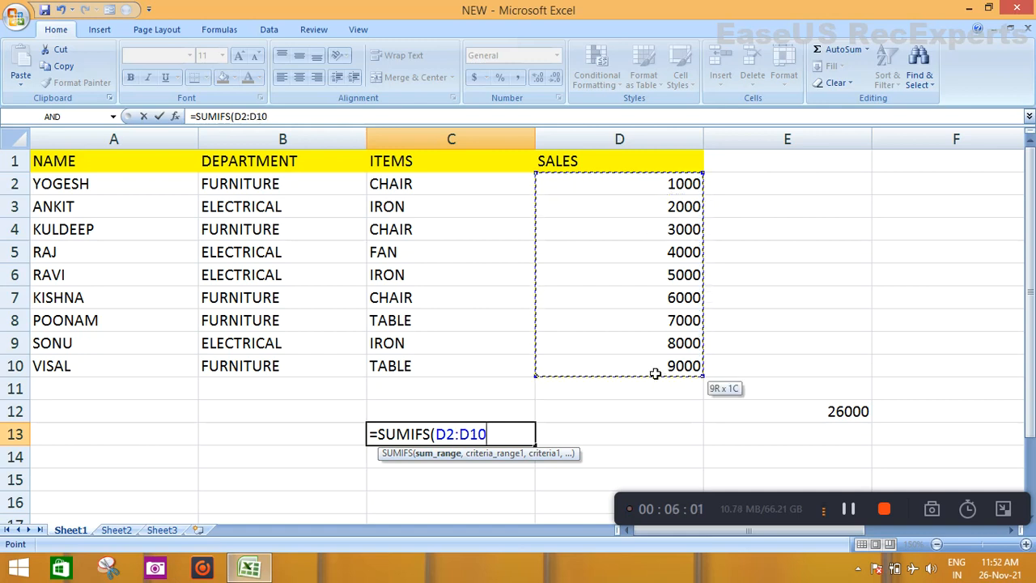
Add the department cells B2:B10 as the first criteria range of the SUMIFS formula in C13
{"action": "type", "text": ","}
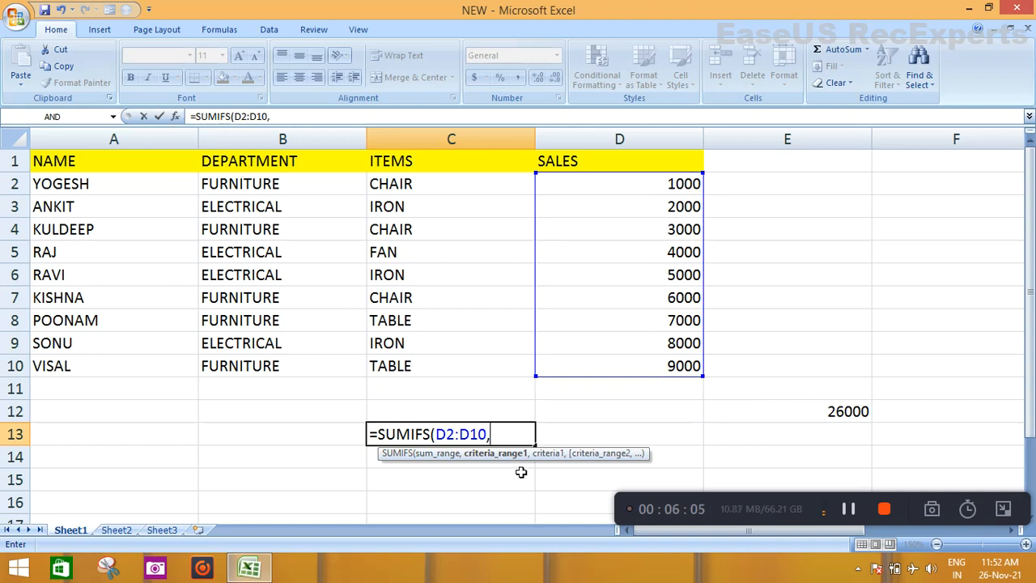
{"action": "left_click", "coordinate": [296, 187]}
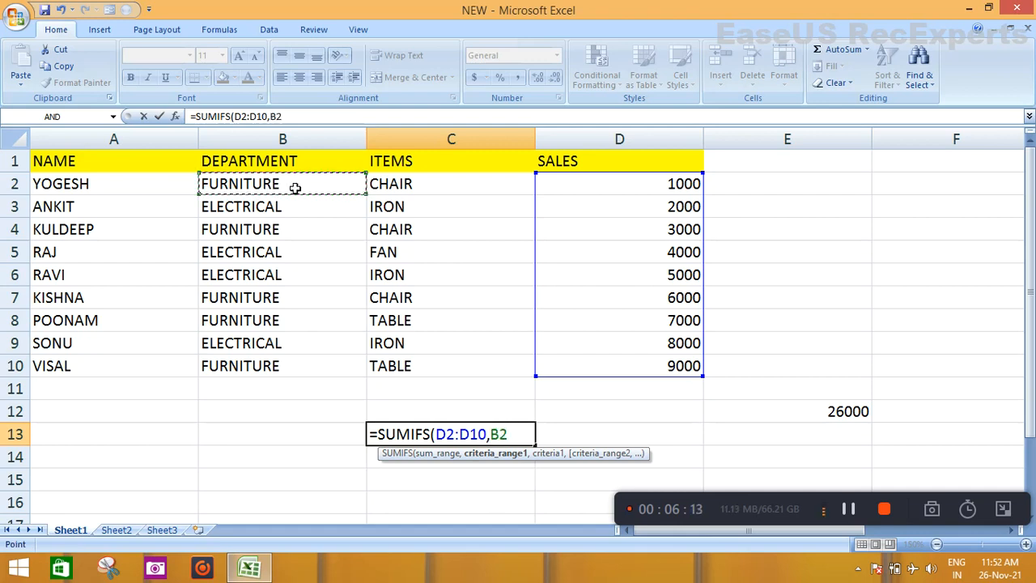
{"action": "left_click_drag", "start_coordinate": [296, 188], "coordinate": [311, 374]}
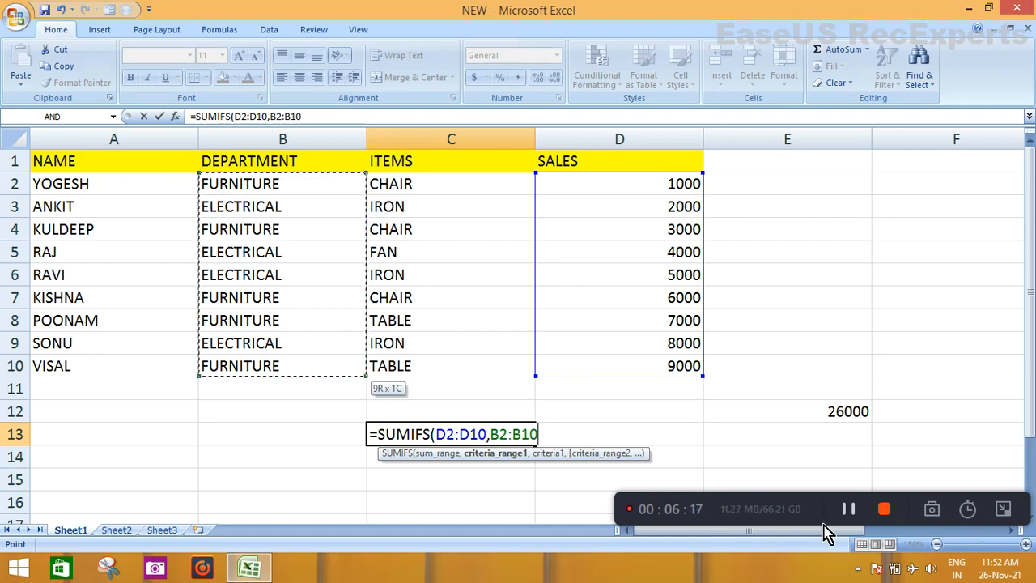
{"action": "left_click", "coordinate": [860, 512]}
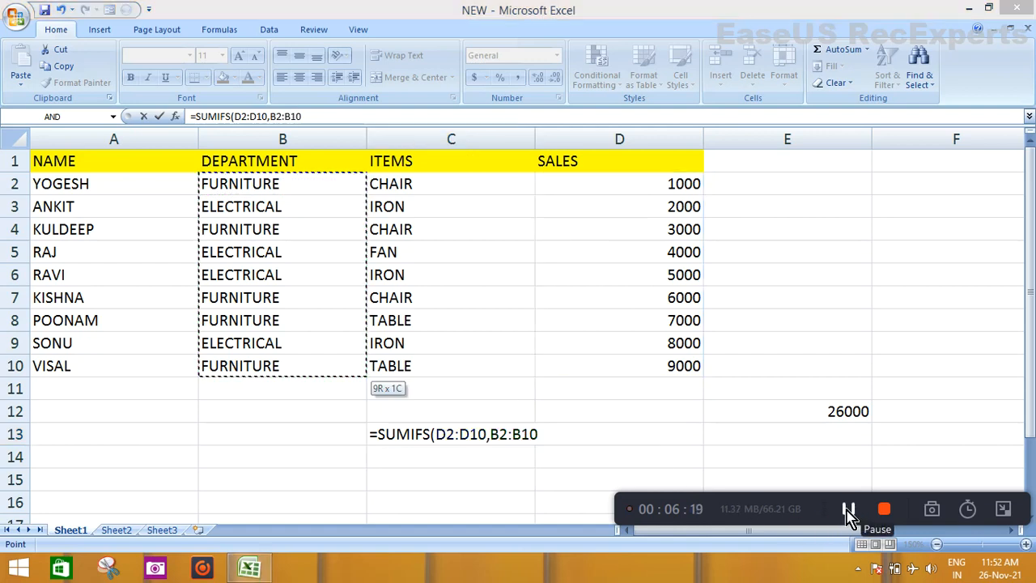
{"action": "left_click", "coordinate": [557, 450]}
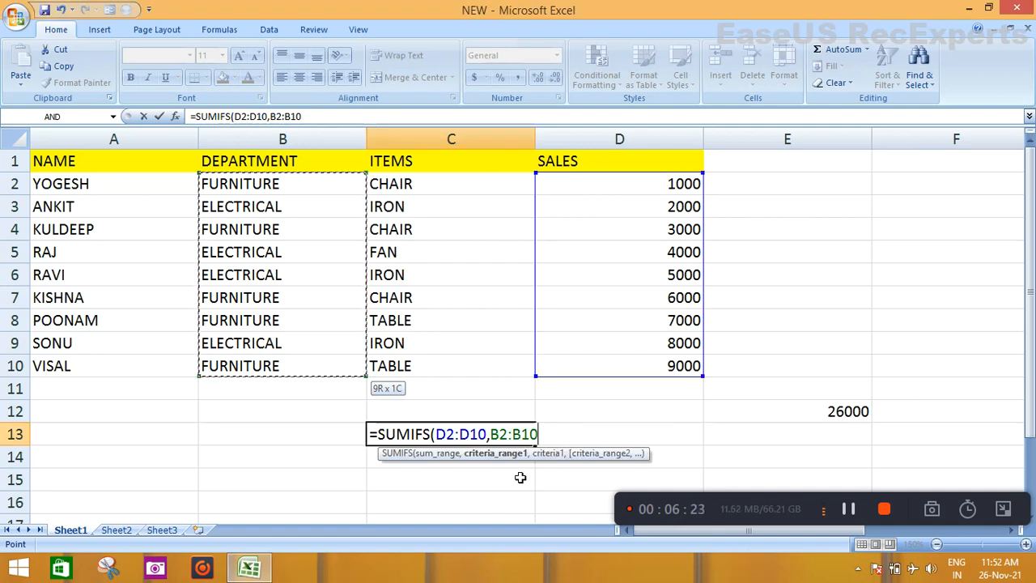
Enter "ELECTRICAL" as the first criteria of the SUMIFS formula in C13
{"action": "type", "text": ","}
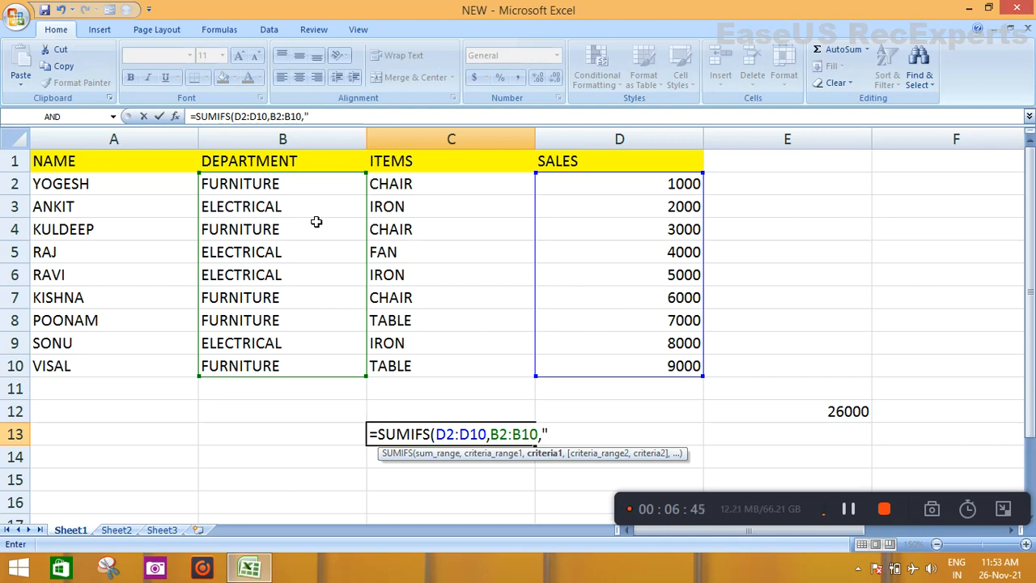
{"action": "type", "text": "ELEC"}
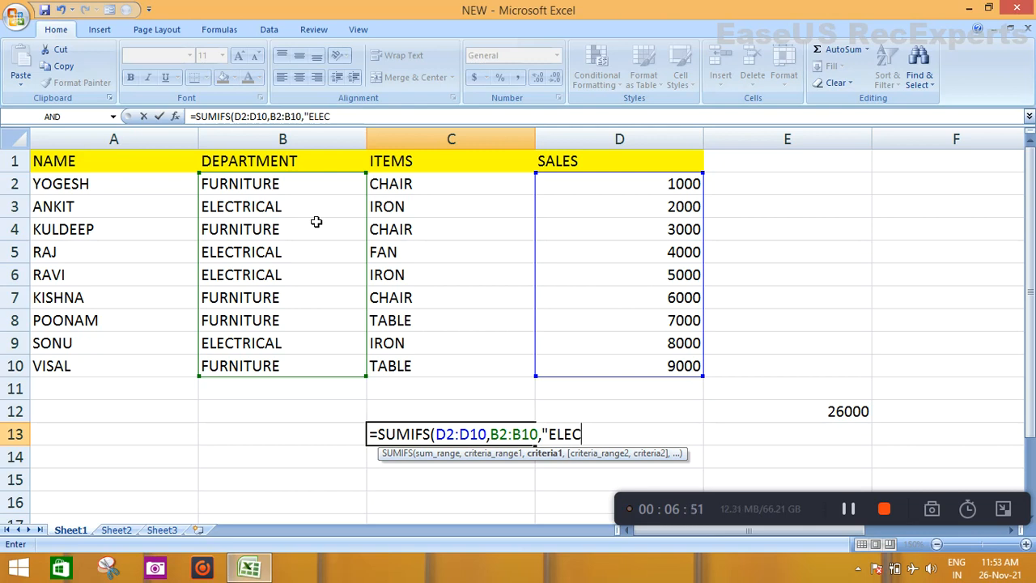
{"action": "type", "text": "TR"}
{"action": "type", "text": "ICAL"}
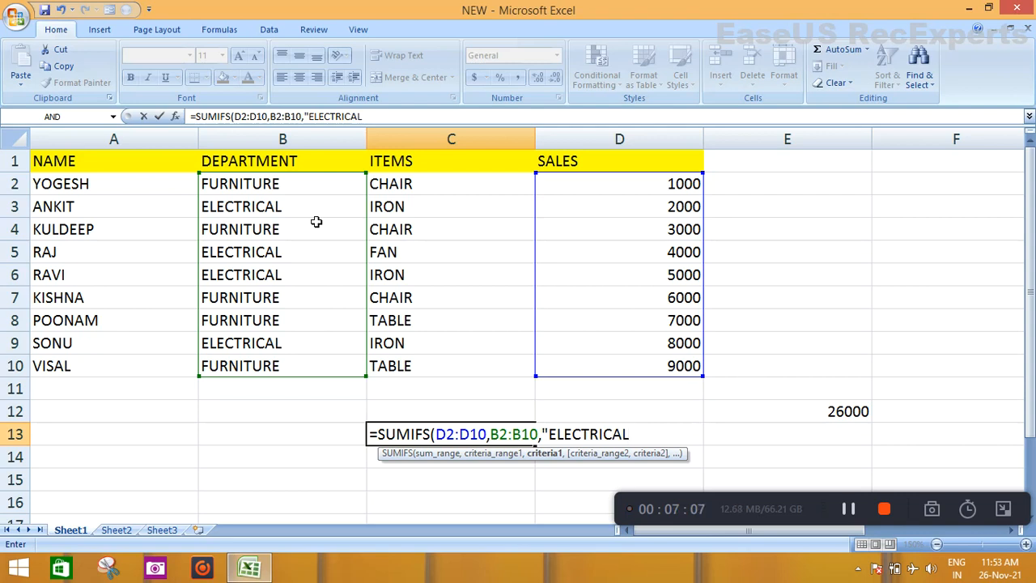
{"action": "type", "text": "\","}
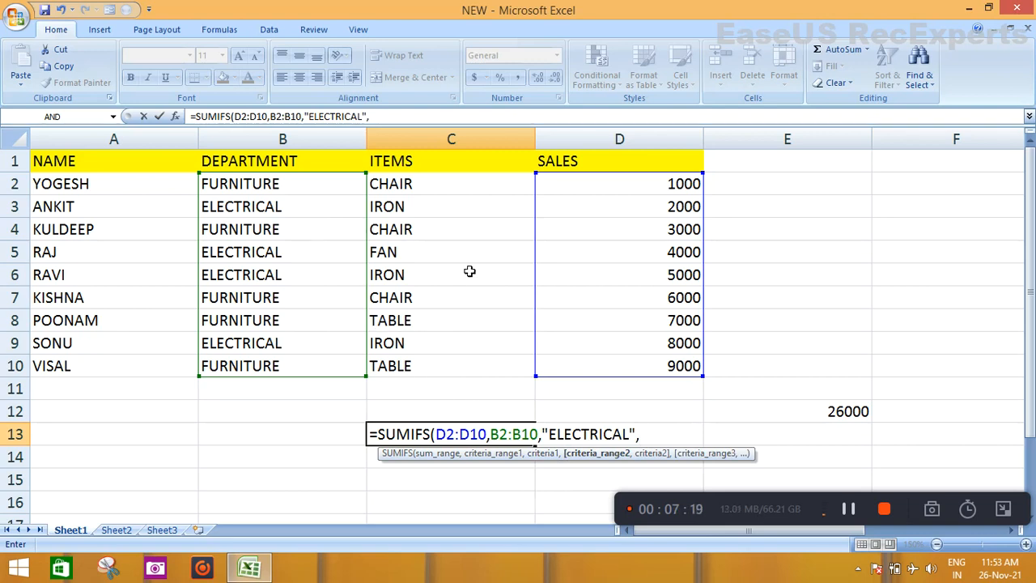
Add the item cells C2:C10 as the second criteria range of the SUMIFS formula in C13
{"action": "left_click", "coordinate": [440, 187]}
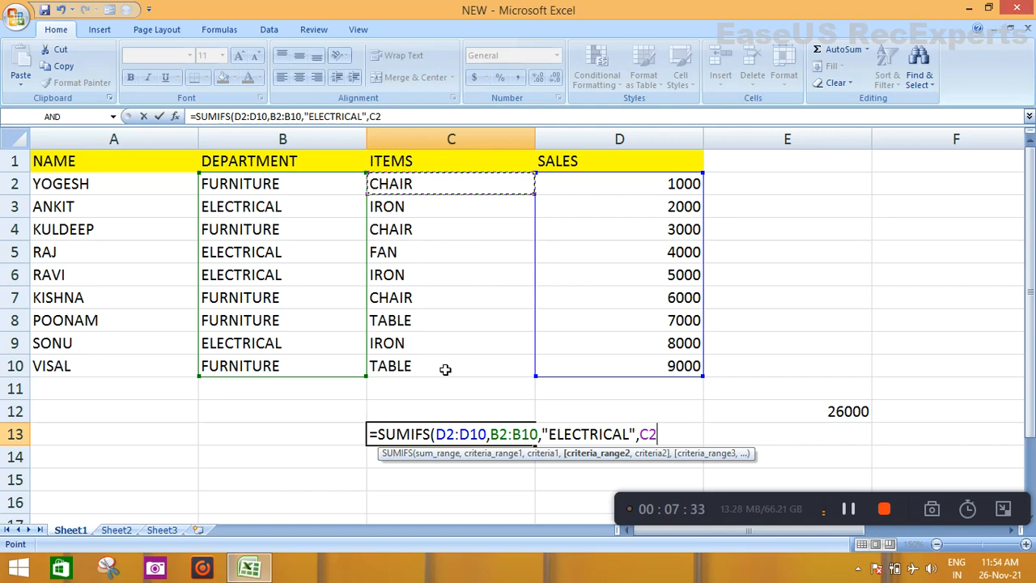
{"action": "key", "text": "ctrl+shift+Down"}
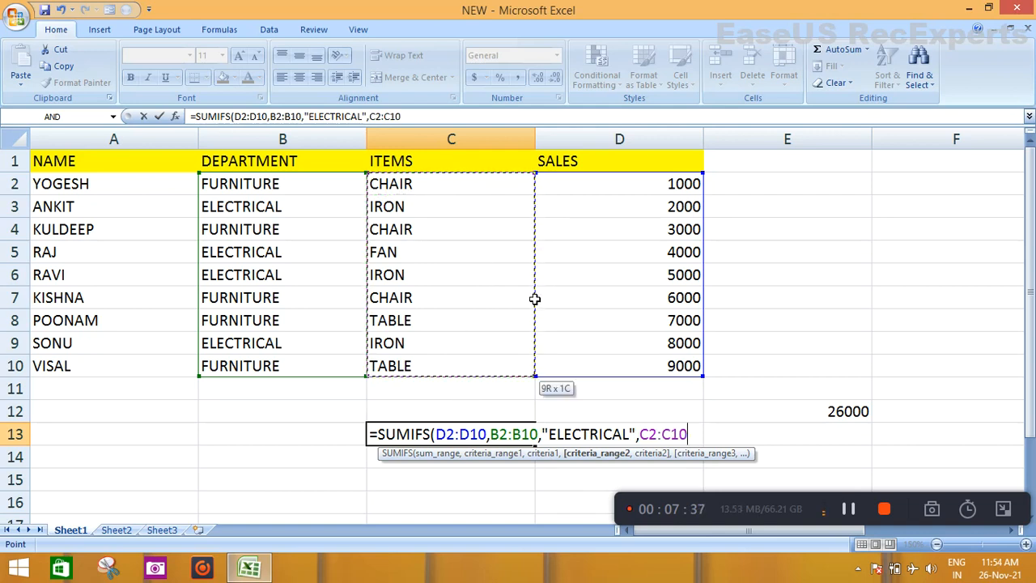
{"action": "type", "text": ","}
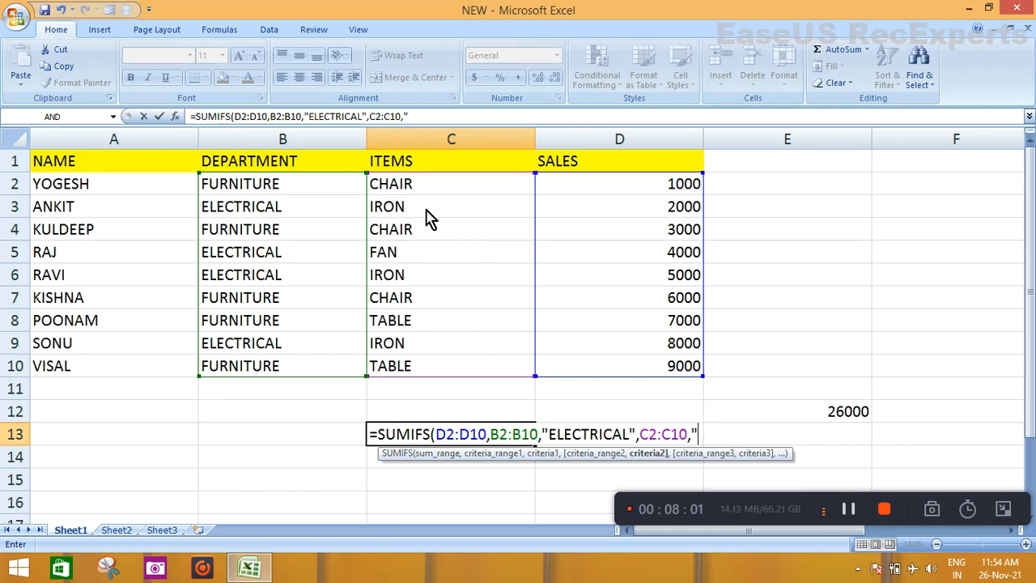
{"action": "key", "text": "Return"}
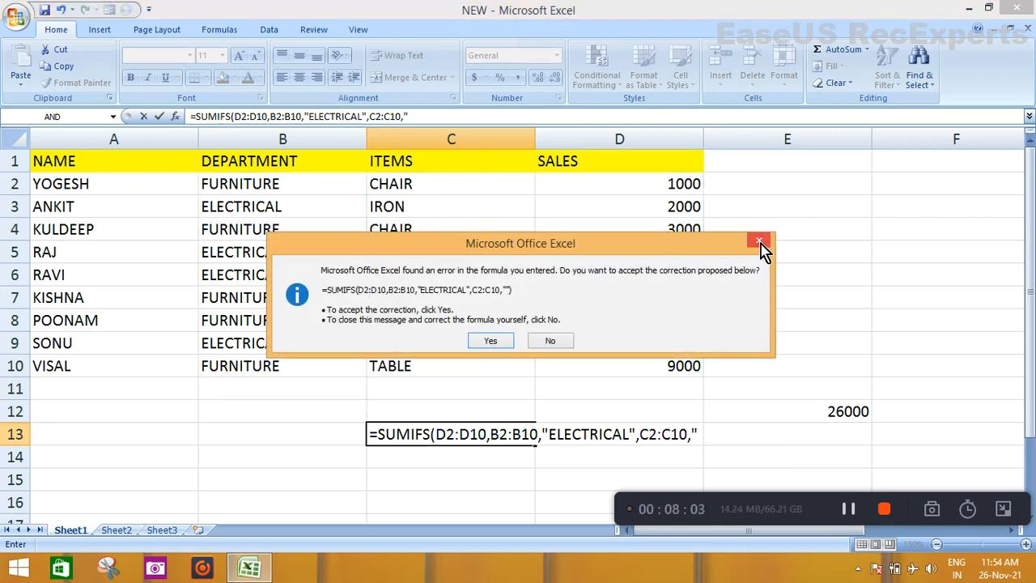
{"action": "left_click", "coordinate": [761, 245]}
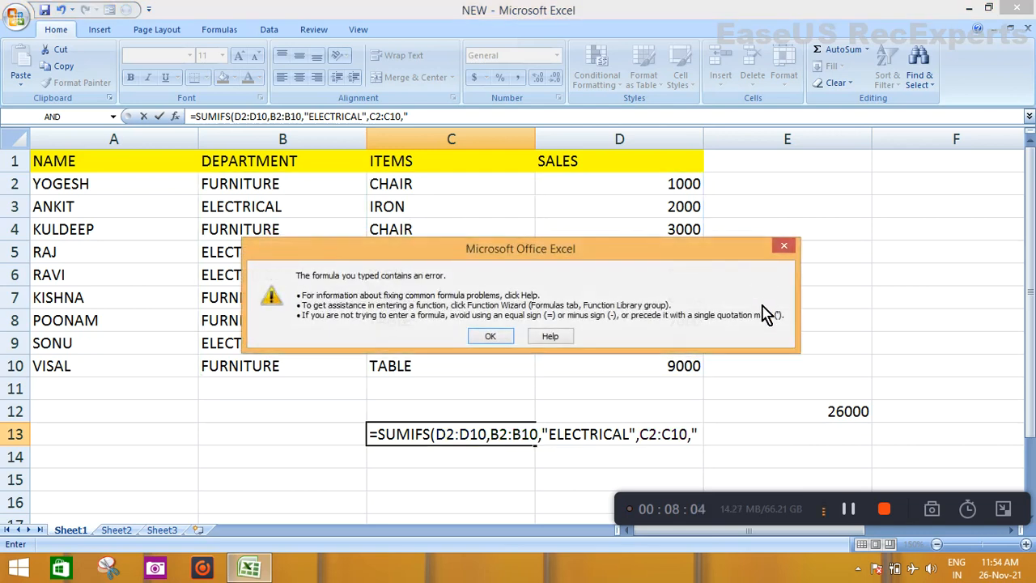
{"action": "left_click", "coordinate": [783, 251]}
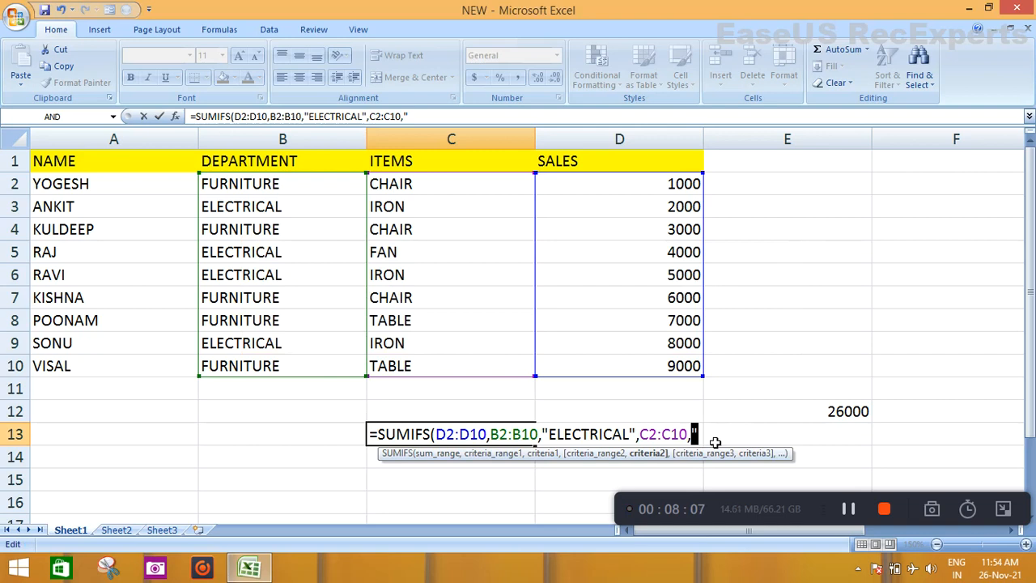
{"action": "left_click", "coordinate": [715, 437]}
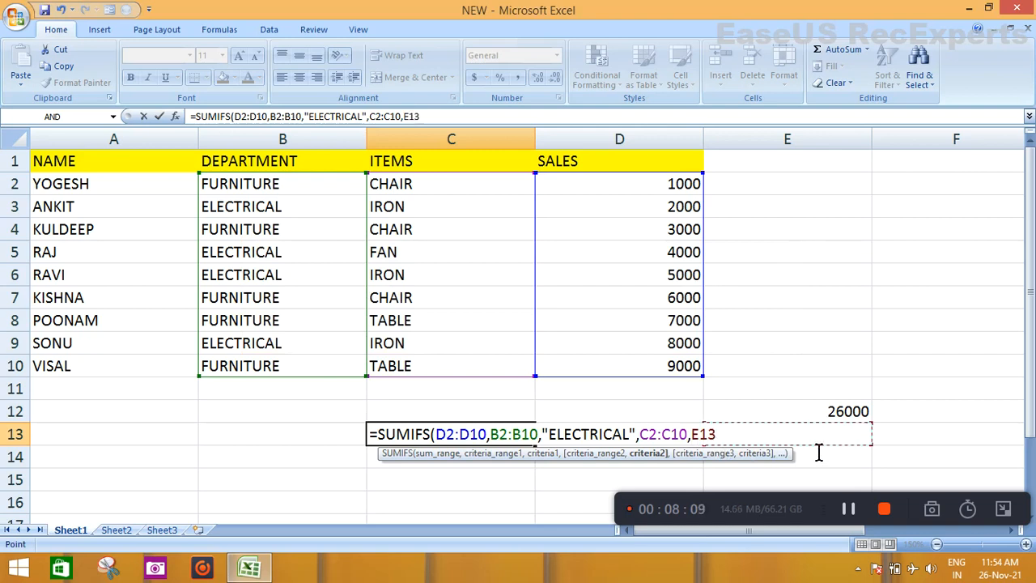
{"action": "key", "text": "BackSpace"}
{"action": "key", "text": "BackSpace"}
{"action": "key", "text": "BackSpace"}
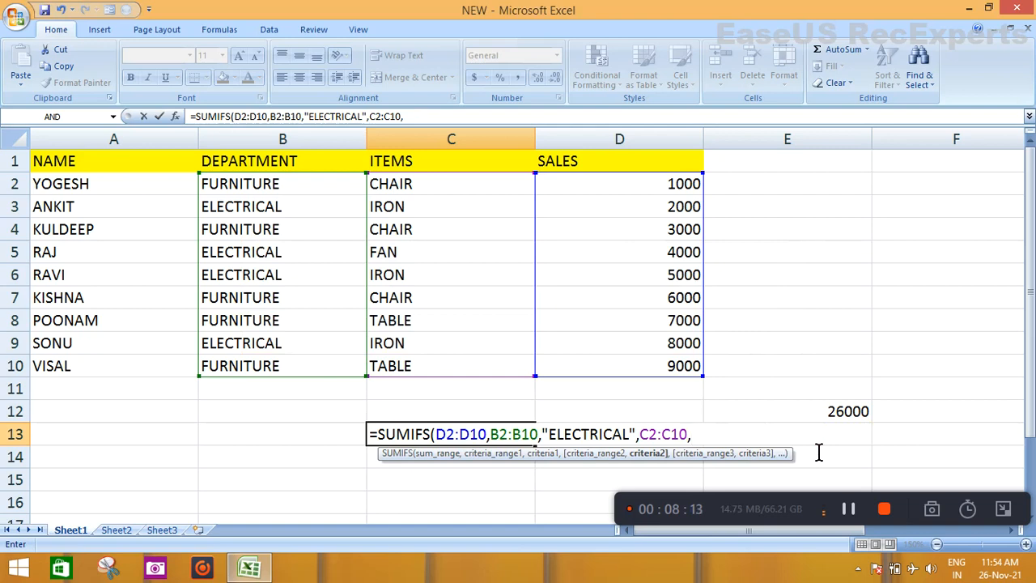
Enter "IRON" as the second criteria and complete the SUMIFS formula in C13
{"action": "type", "text": "\"IRON"}
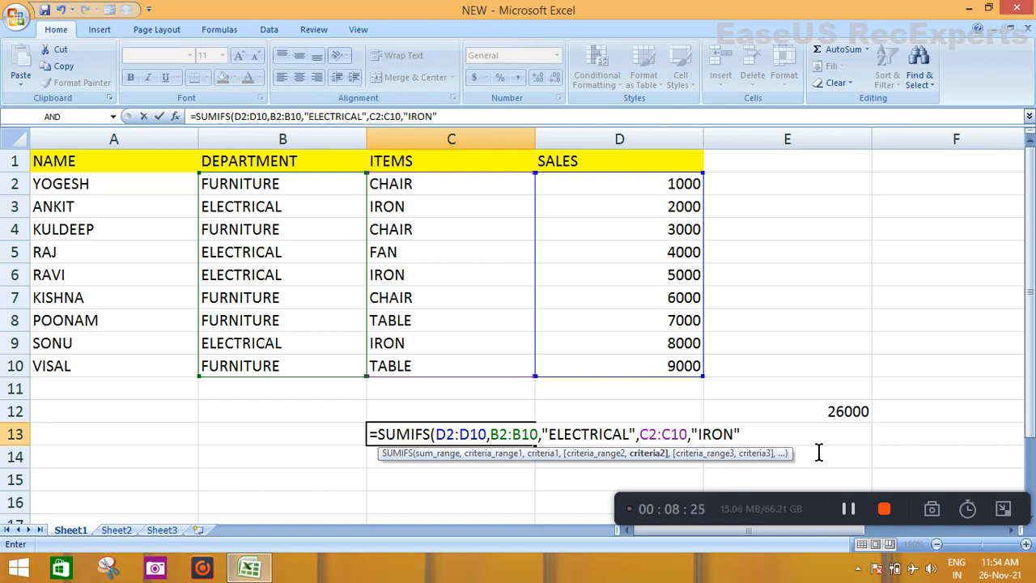
{"action": "type", "text": ")"}
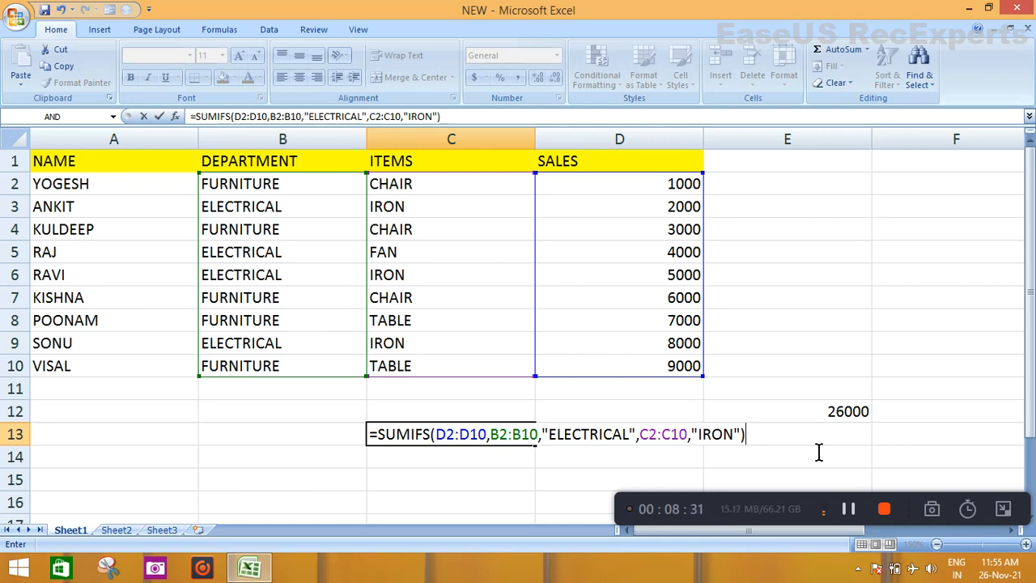
{"action": "key", "text": "Return"}
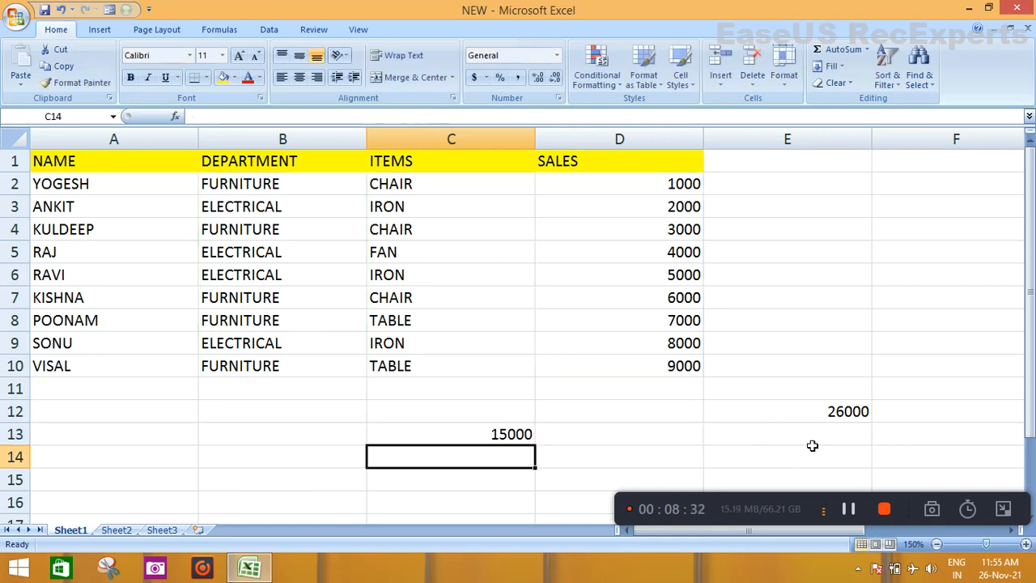
{"action": "left_click", "coordinate": [499, 437]}
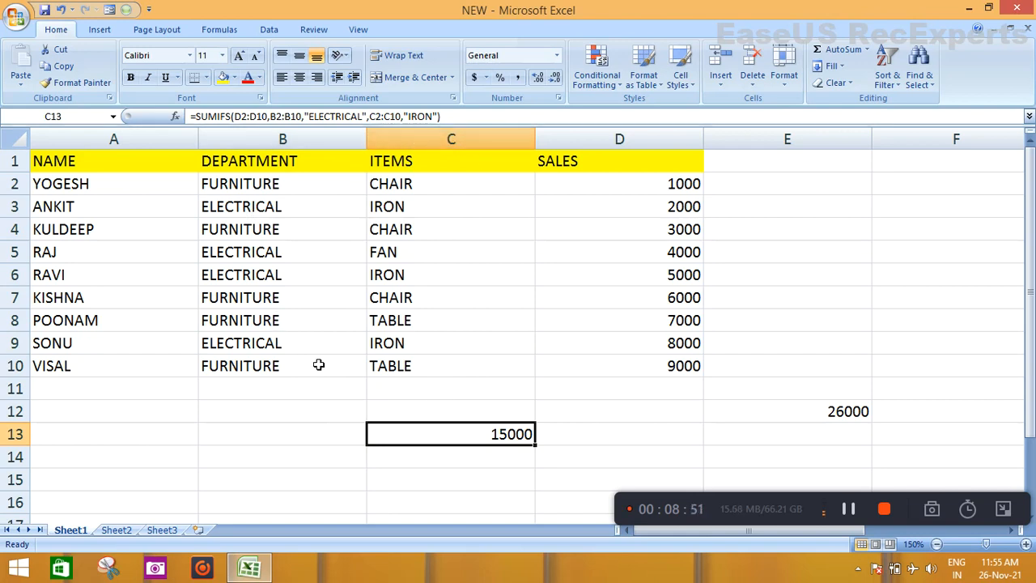
Add the electrical iron sales in B12 with the formula =D3+D6+D9 and compare it with the SUMIFS formula in C13
{"action": "left_click", "coordinate": [292, 418]}
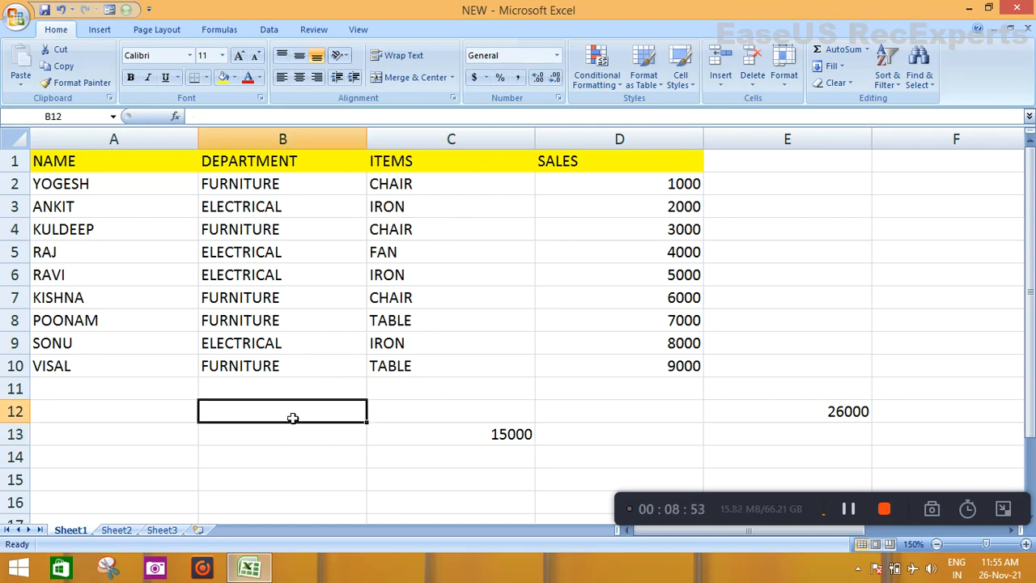
{"action": "type", "text": "="}
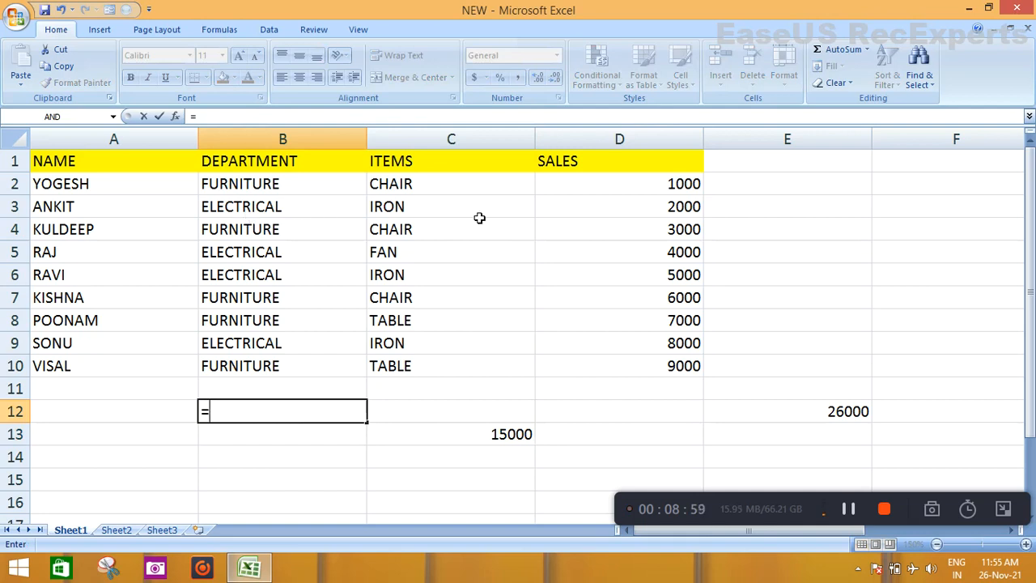
{"action": "left_click", "coordinate": [599, 215]}
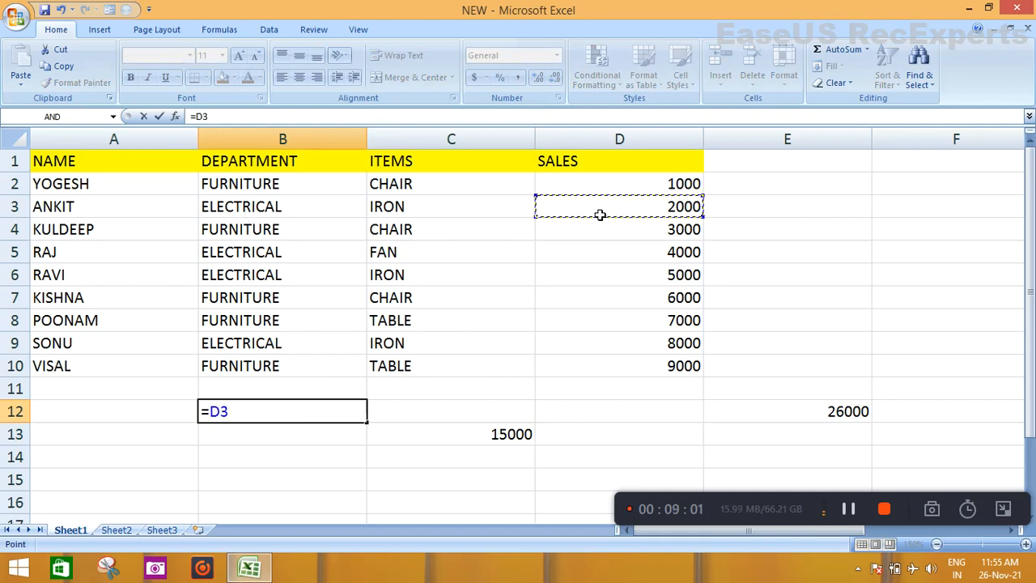
{"action": "type", "text": "+"}
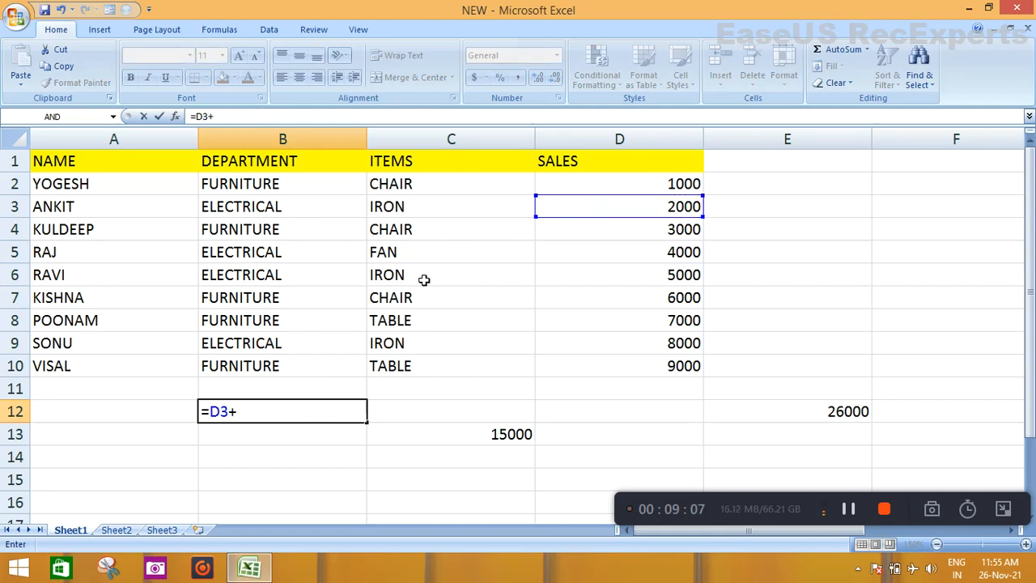
{"action": "left_click", "coordinate": [620, 281]}
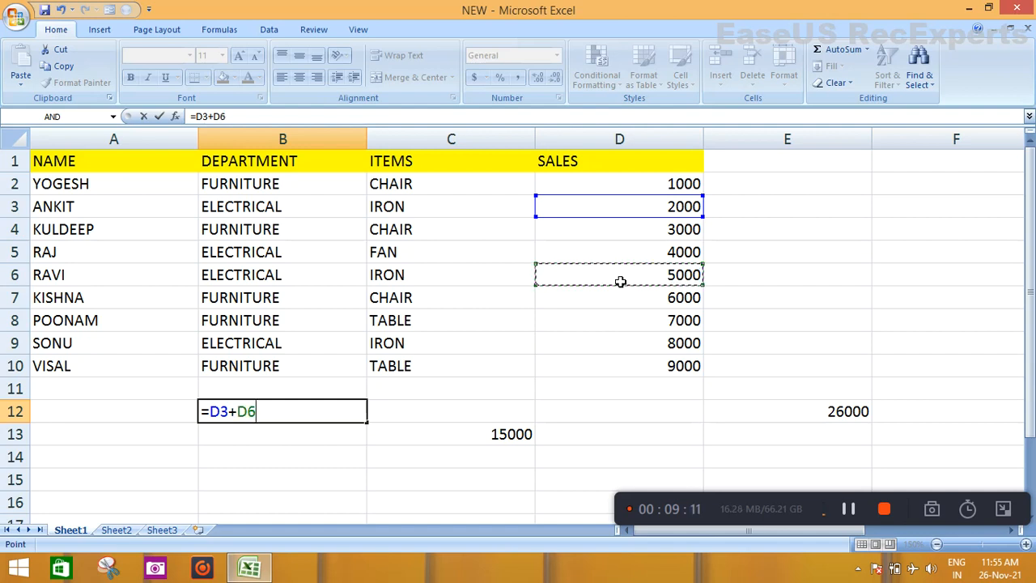
{"action": "type", "text": "+"}
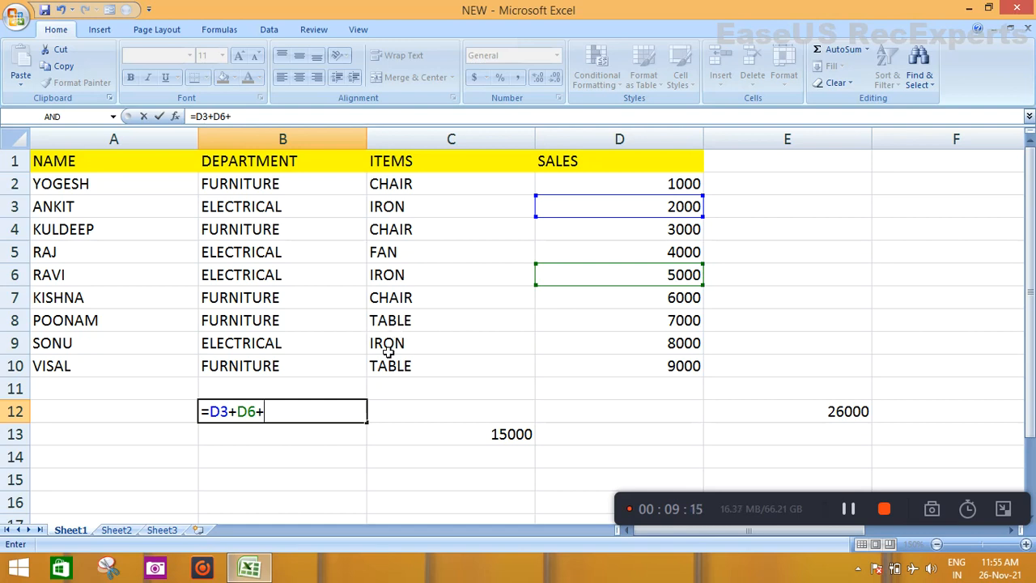
{"action": "left_click", "coordinate": [625, 352]}
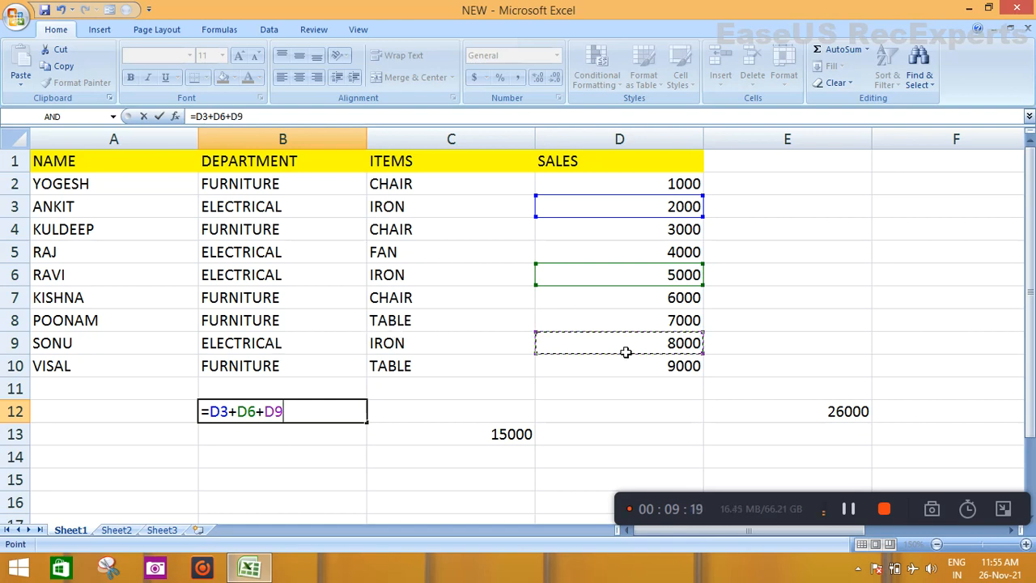
{"action": "key", "text": "Return"}
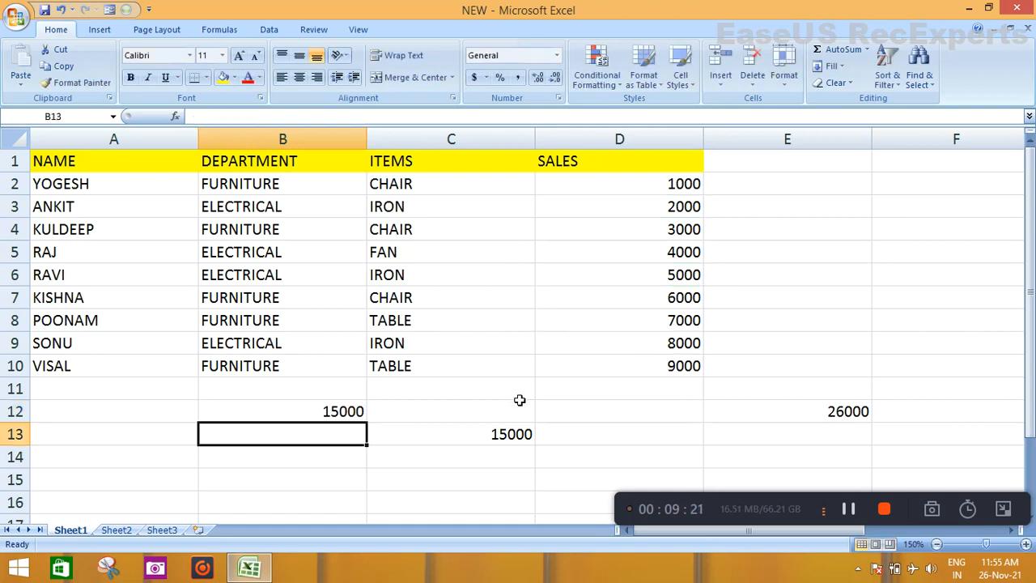
{"action": "left_click", "coordinate": [316, 411]}
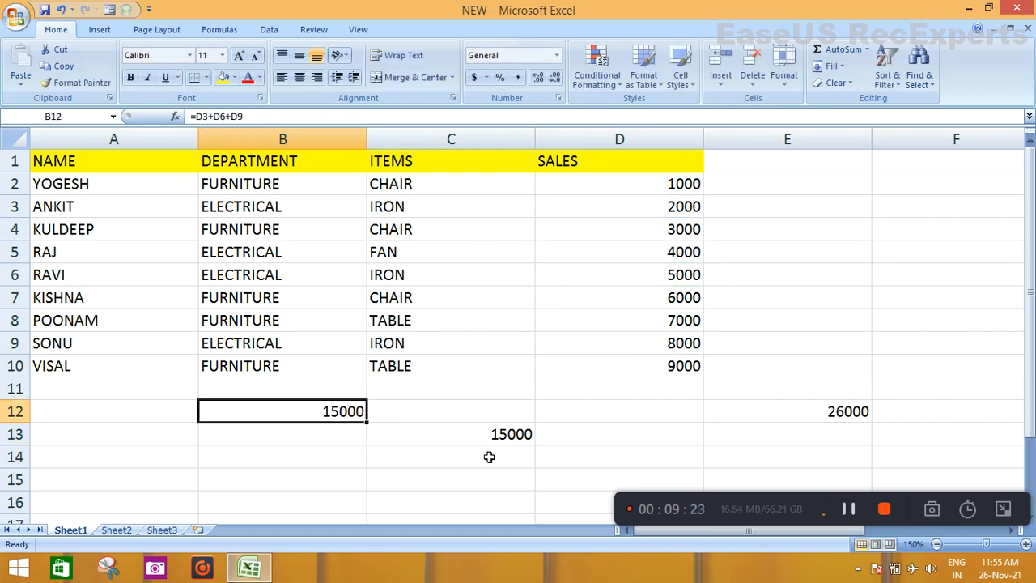
{"action": "left_click", "coordinate": [469, 437]}
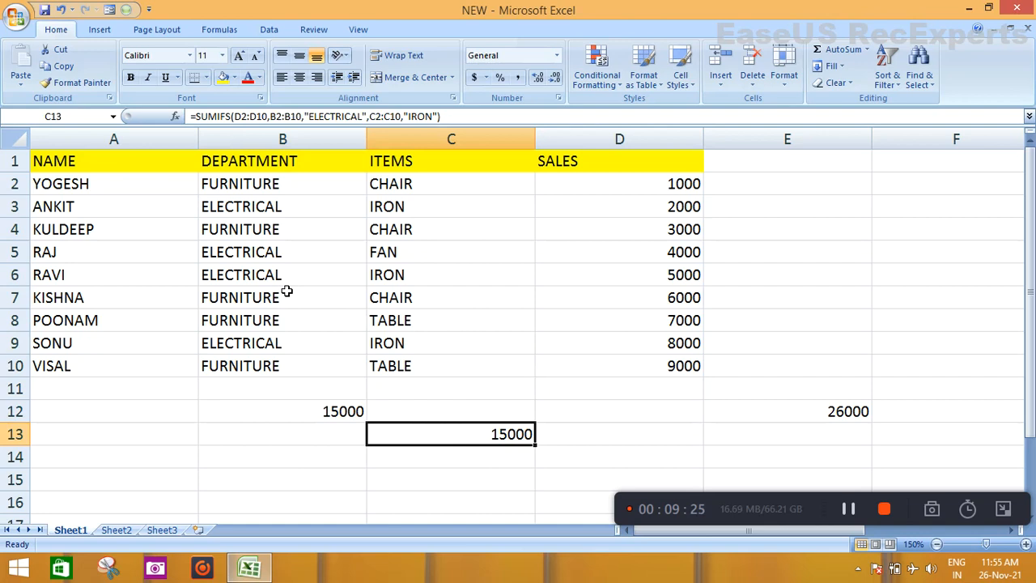